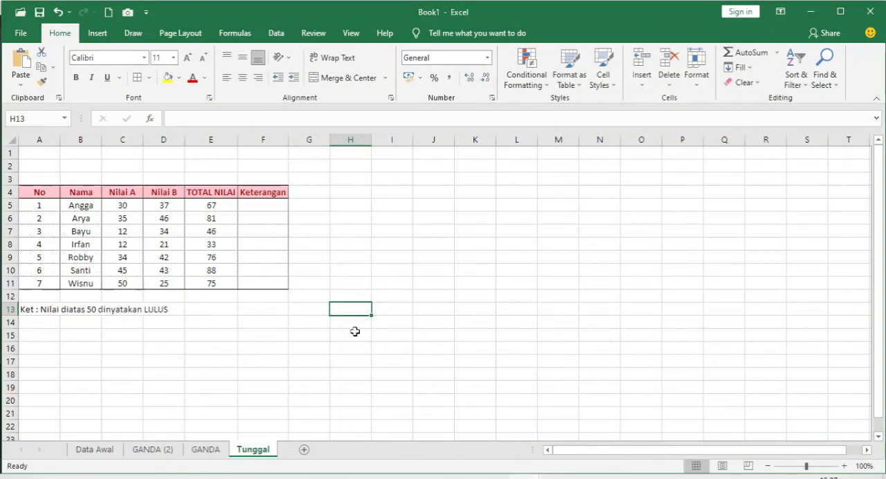
- Start an IF formula in cell E16 with the logical test 1=1
left_click(212, 346)
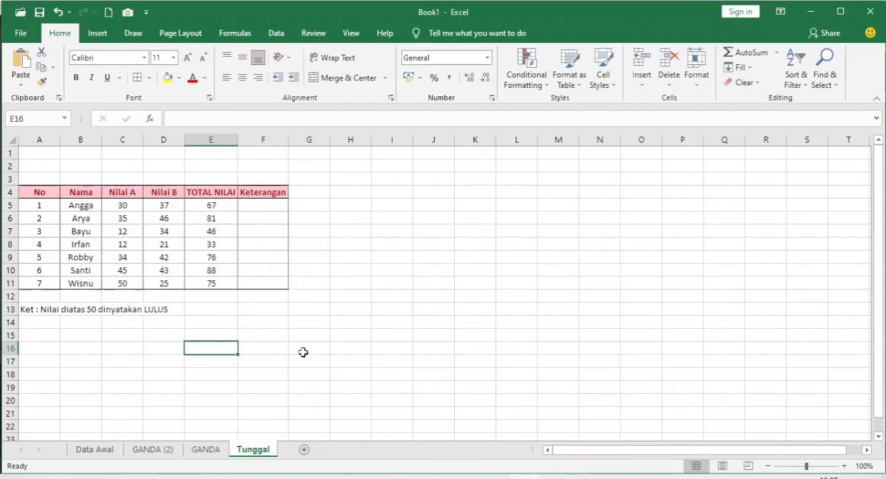
type("=")
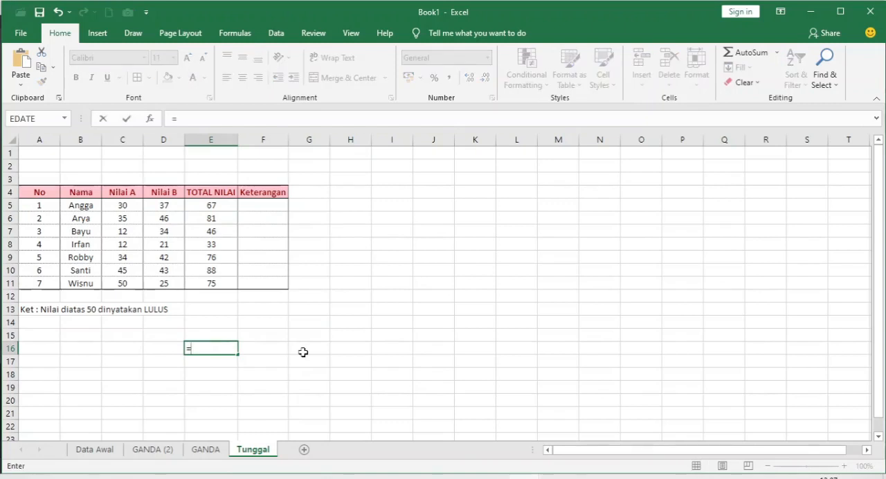
type("IF")
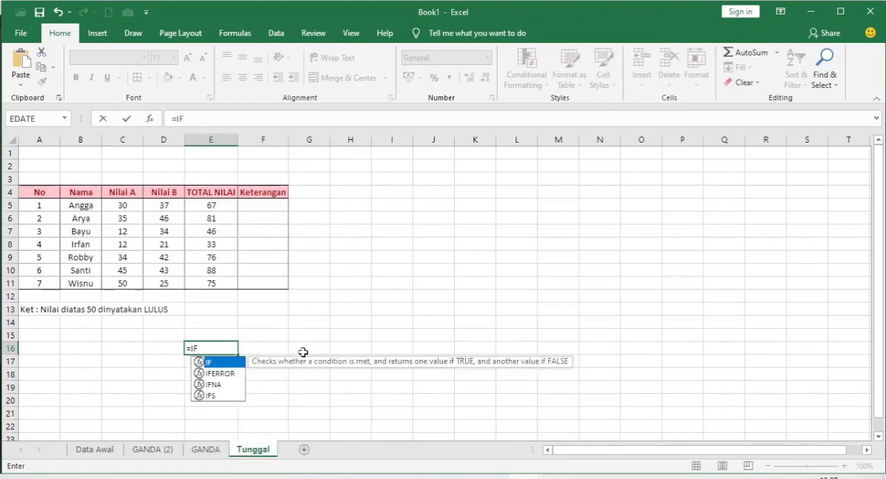
type("(")
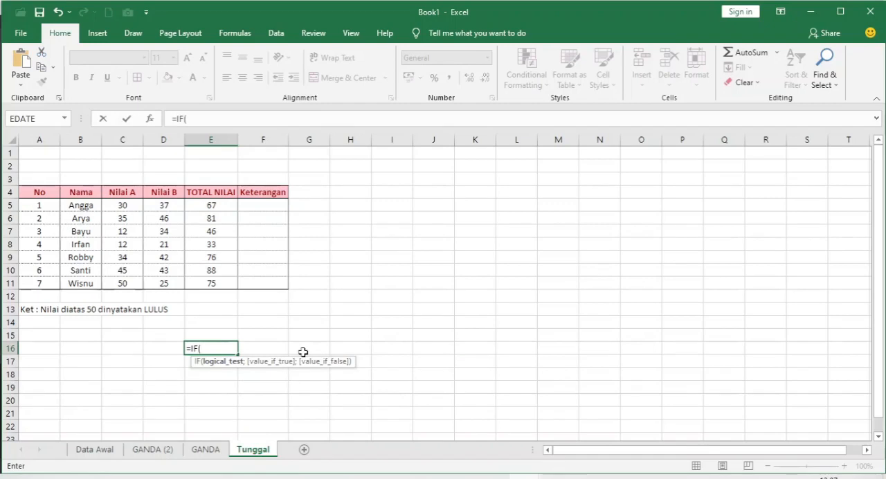
type("1=1;")
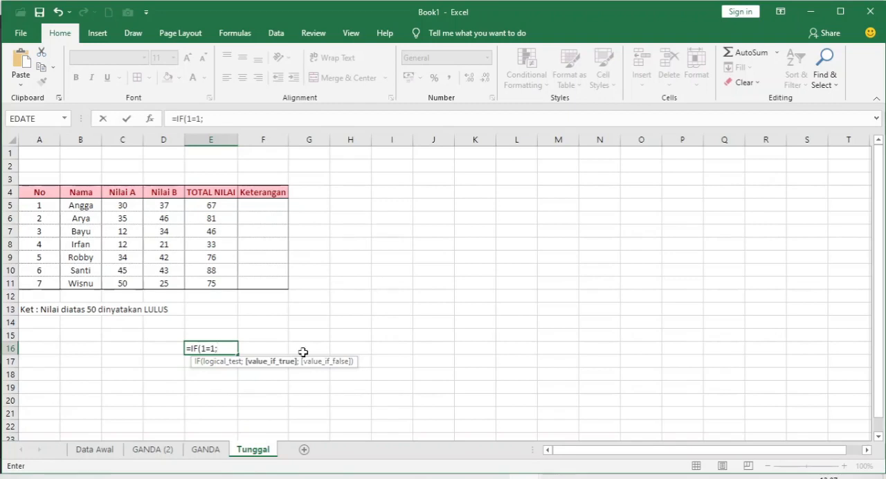
type("\"BENAR")
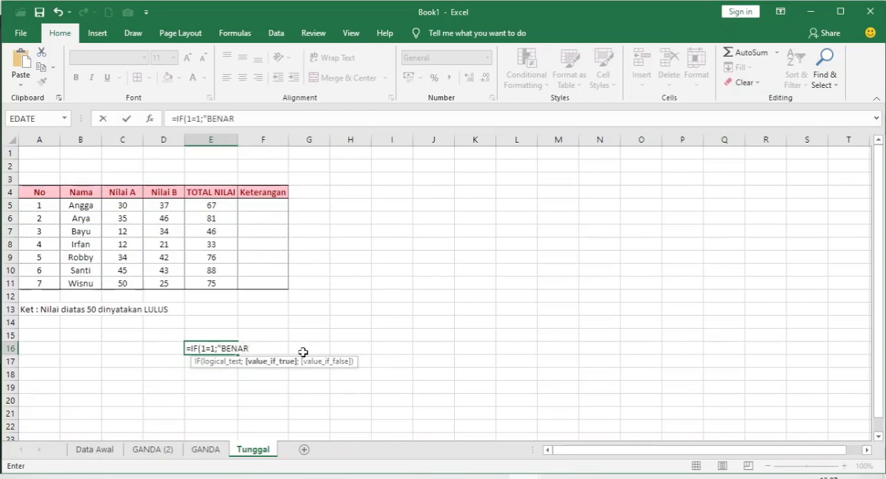
- Add "BENAR" as the value if true in the E16 IF formula
type("\";")
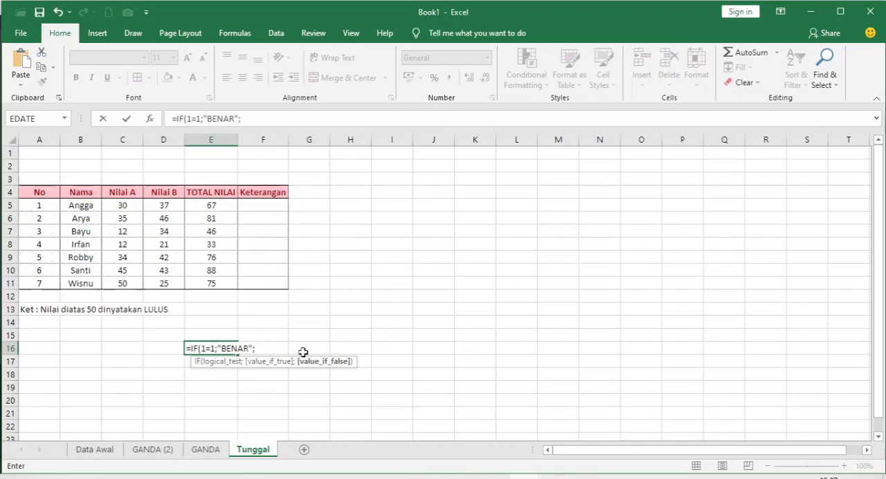
- Add "SALAH" as the value if false and enter the completed IF formula in E16
type("\"SALAH\")")
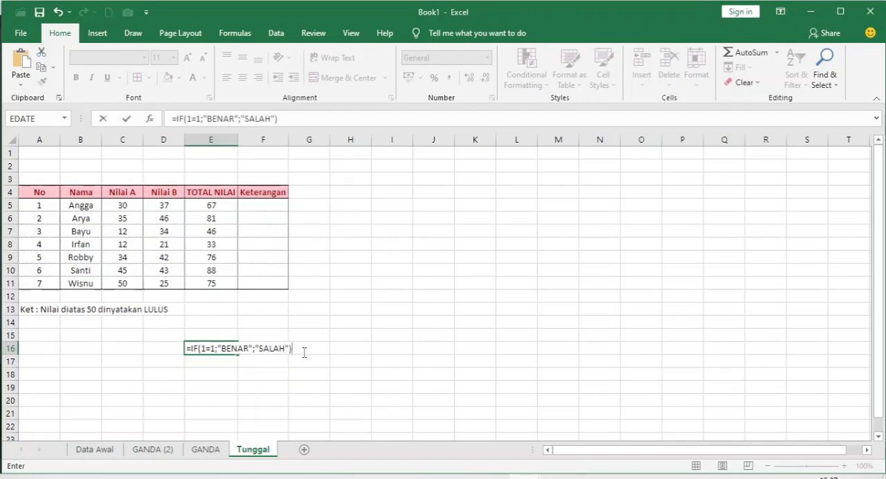
key("BackSpace")
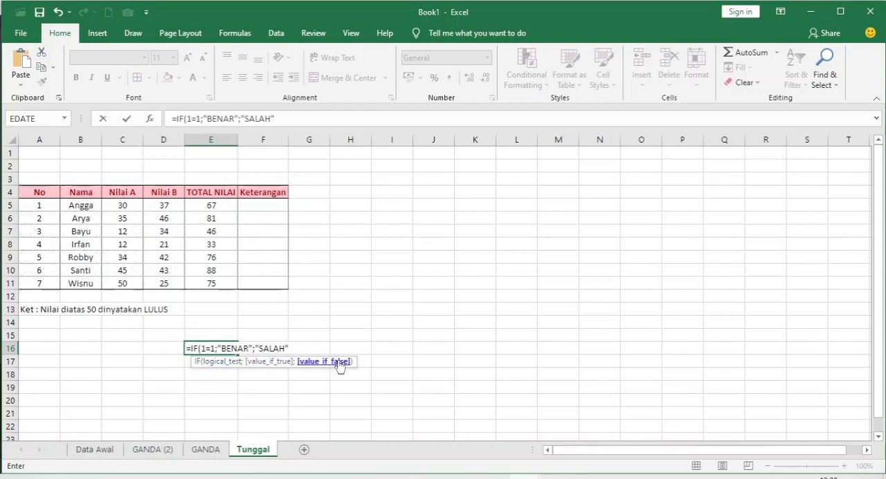
left_click(292, 345)
type(")")
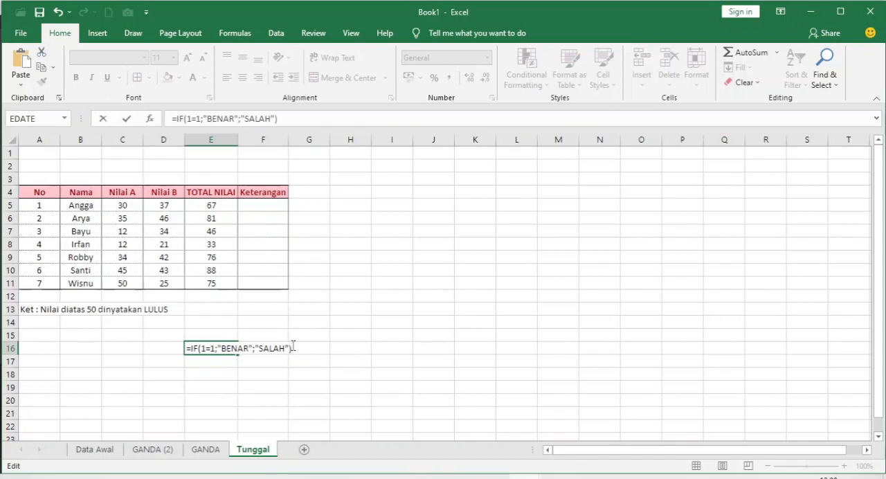
key("Return")
- Change the logical test of the IF formula in E16 to 1=2, and clear the cell after checking it
left_click(217, 344)
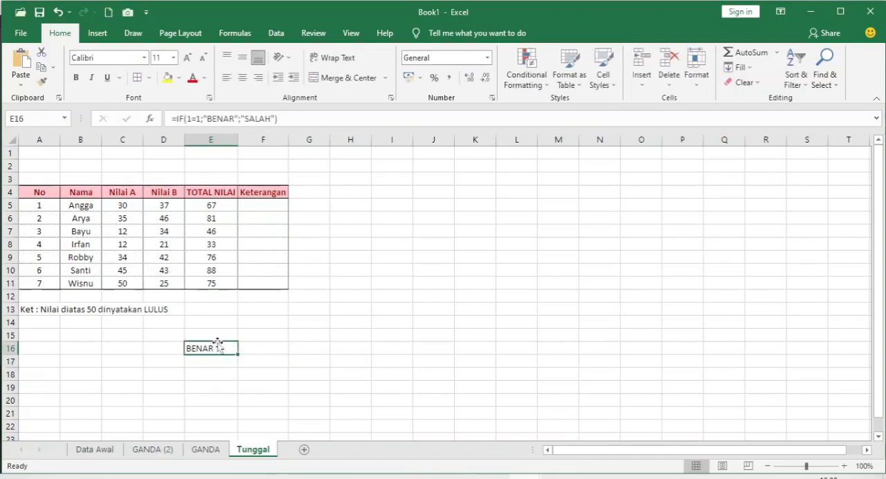
left_click(200, 115)
key("BackSpace")
type("2")
key("Return")
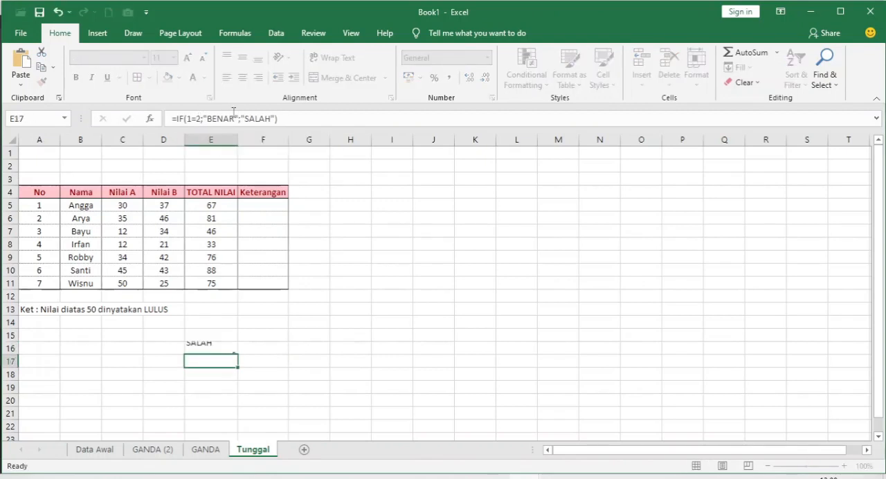
left_click(226, 350)
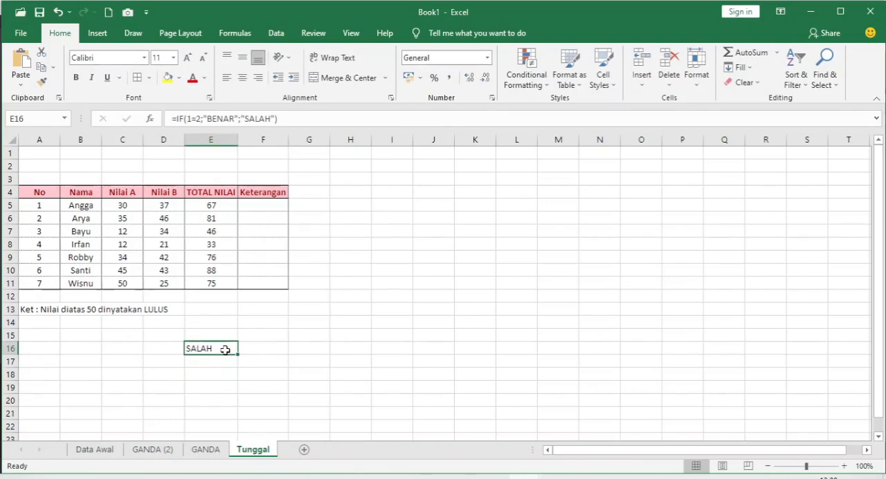
key("Delete")
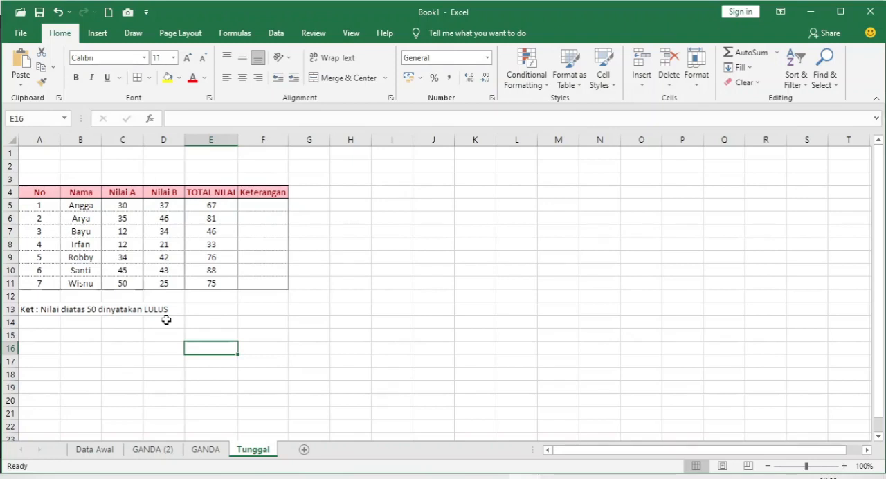
- Start an IF formula in Keterangan cell F5 that tests whether the total in E5 is greater than 50
left_click(263, 204)
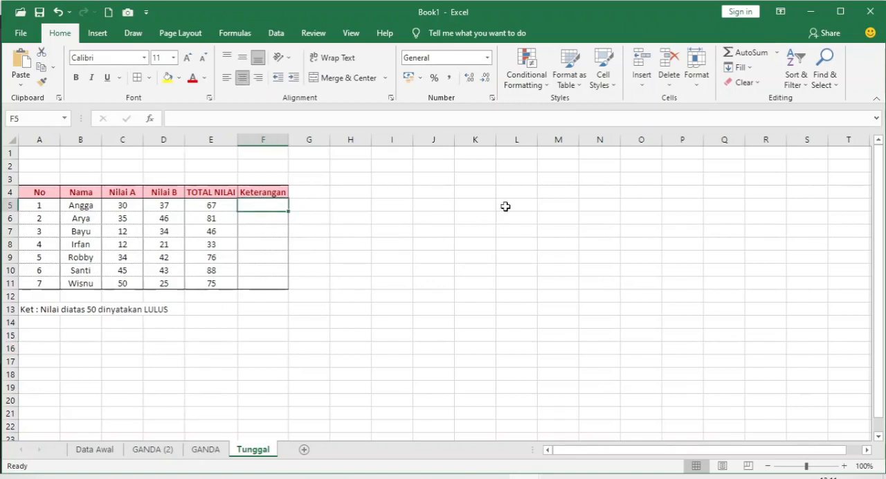
type("=I")
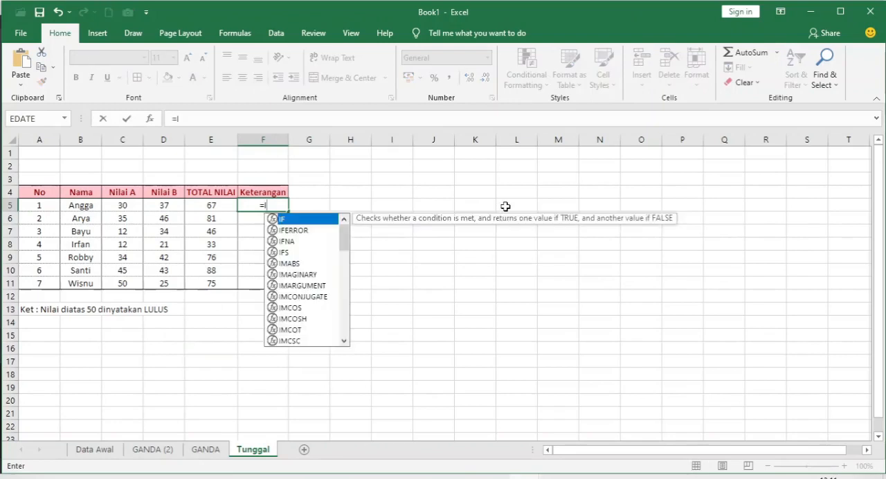
type("F(")
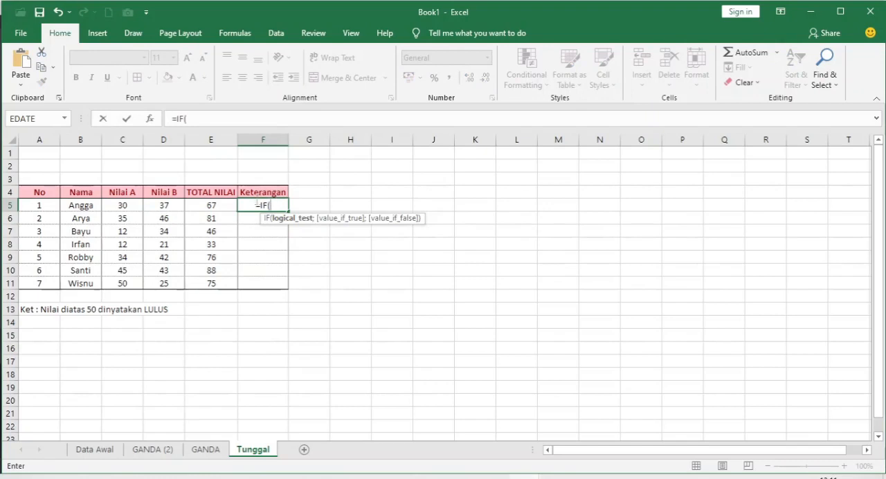
left_click(213, 205)
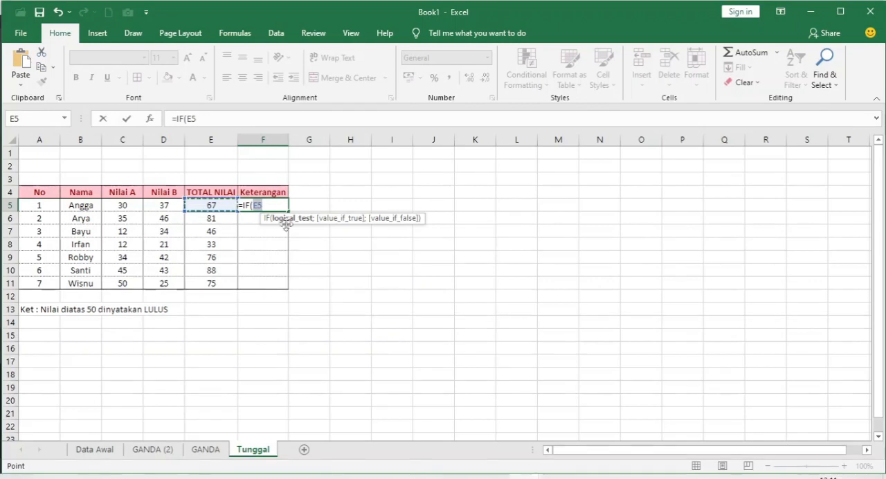
left_click(268, 205)
type(">50")
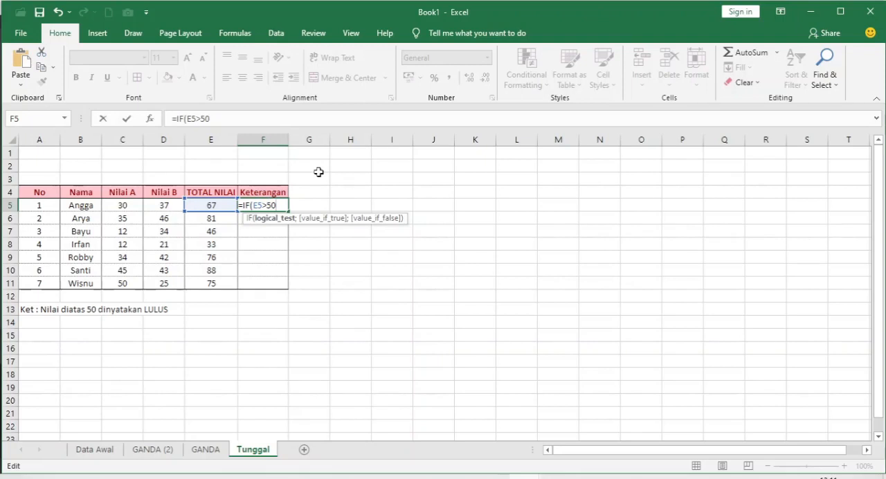
type(";")
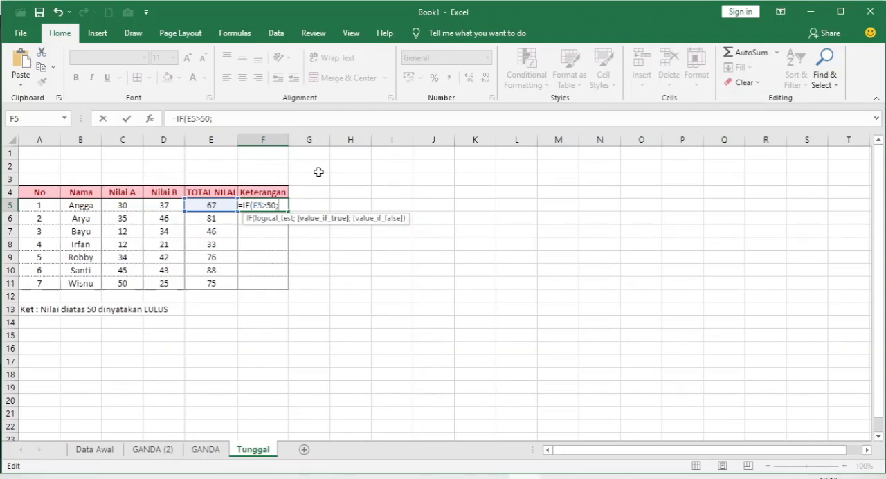
type("\"lu")
- Add "LULUS" as the value if true in the F5 IF formula
key("BackSpace")
key("BackSpace")
type("LUS")
key("BackSpace")
type("LUS")
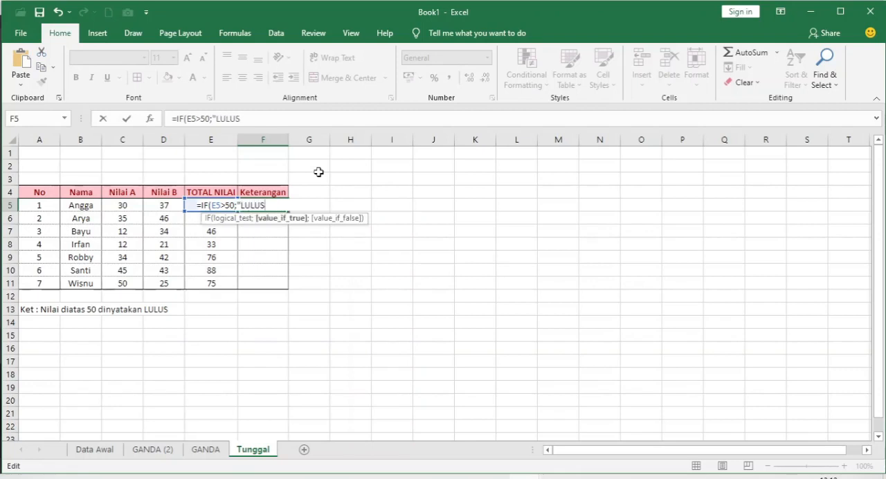
- Add "TIDAK LULUS" as the value if false and enter the completed IF formula in F5
type("\"")
type(";\"TIDAK LULUS")
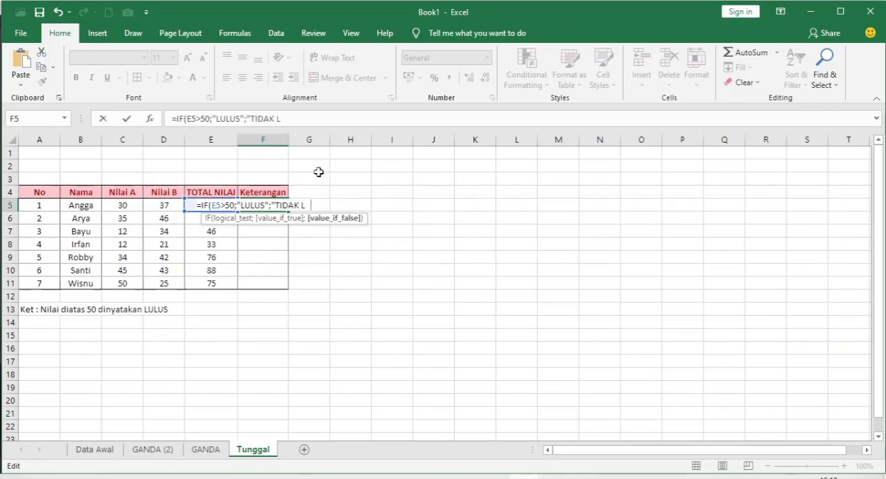
type("\"")
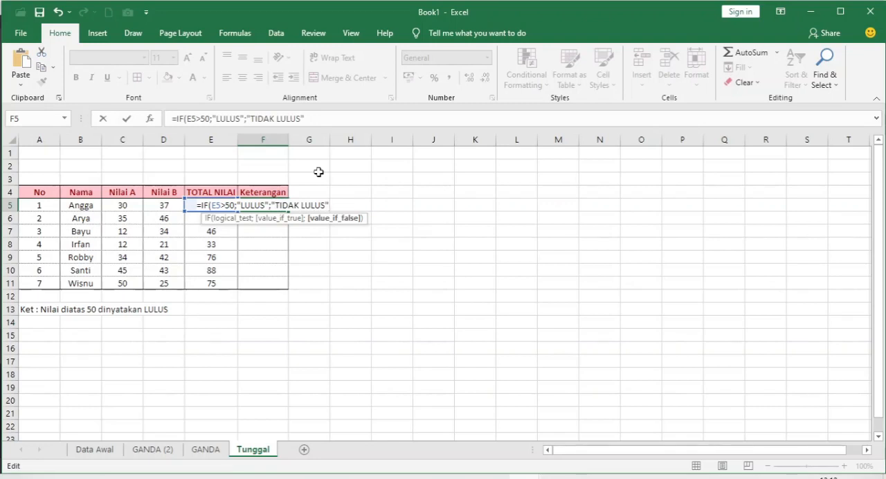
type(")")
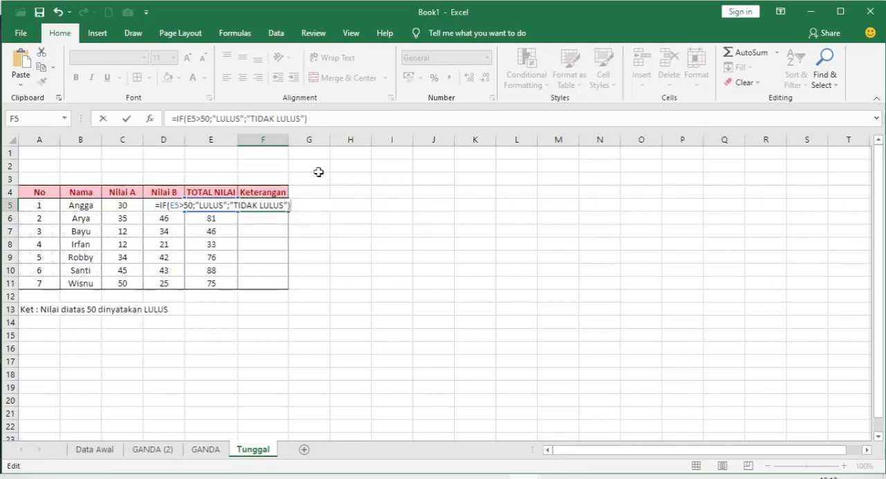
key("Return")
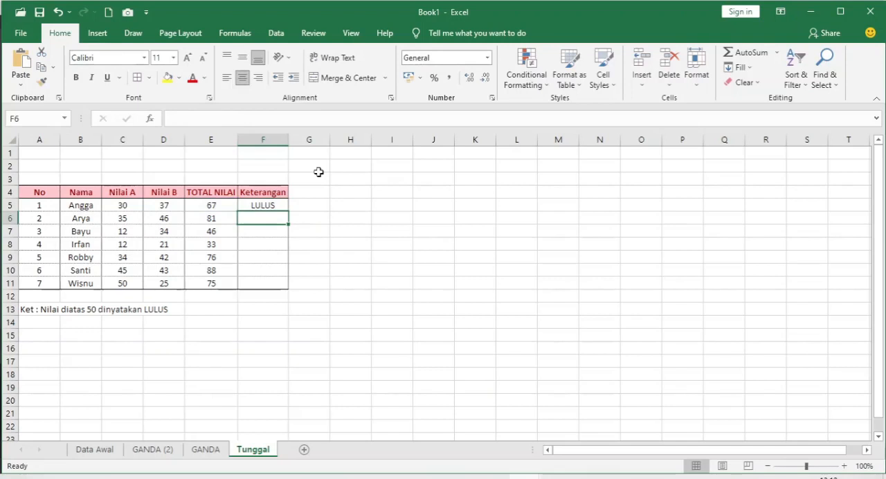
- Start an IF formula in Keterangan cell F6 with the logical test E6>50
key("Up")
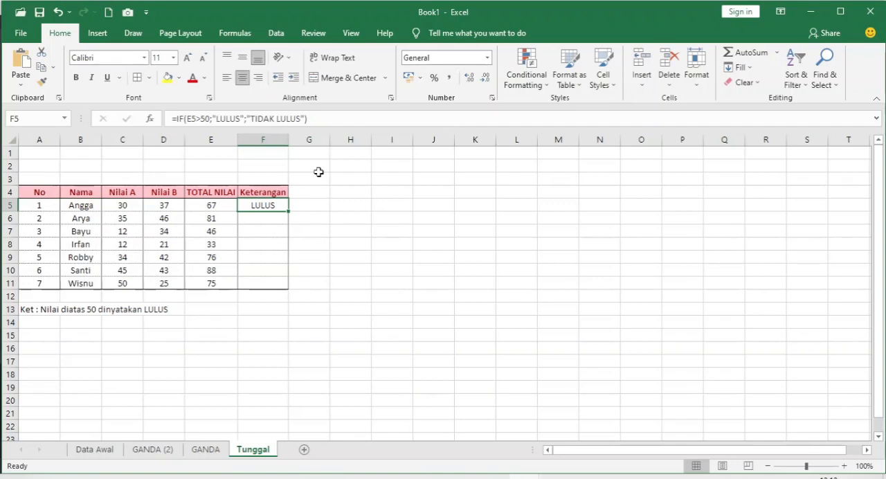
key("Down")
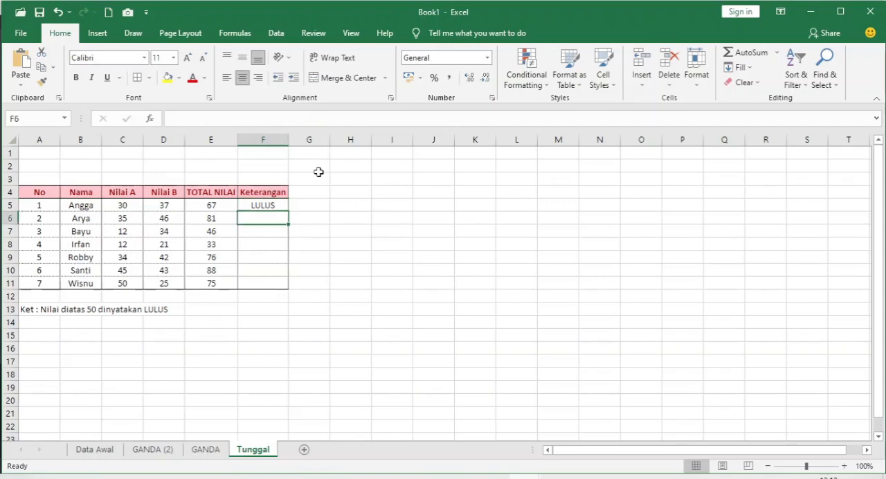
type("=IF")
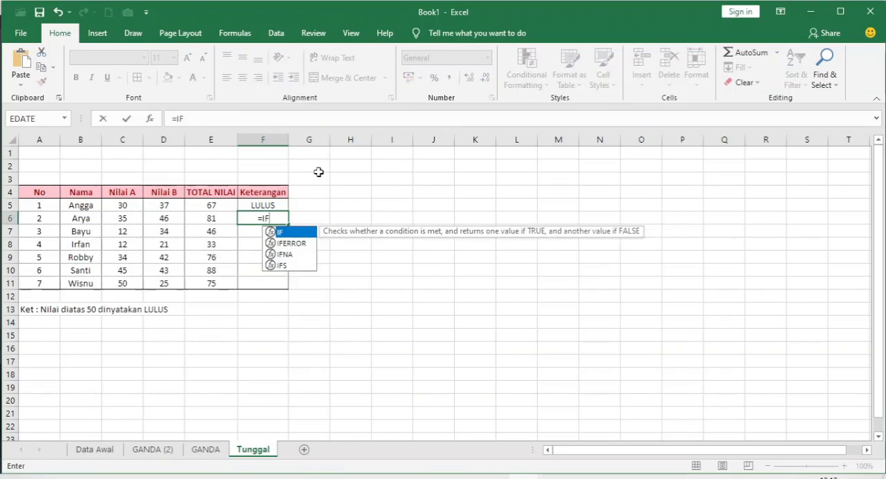
type("(")
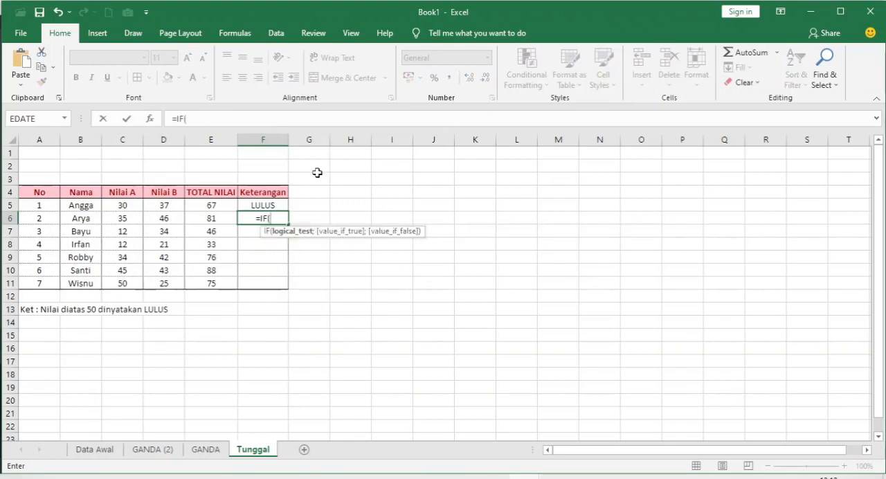
left_click(212, 219)
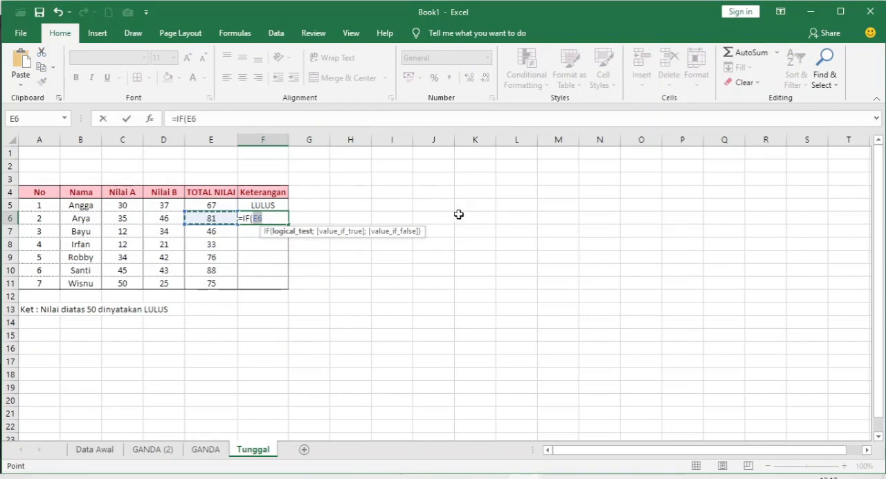
left_click(274, 217)
type(">50")
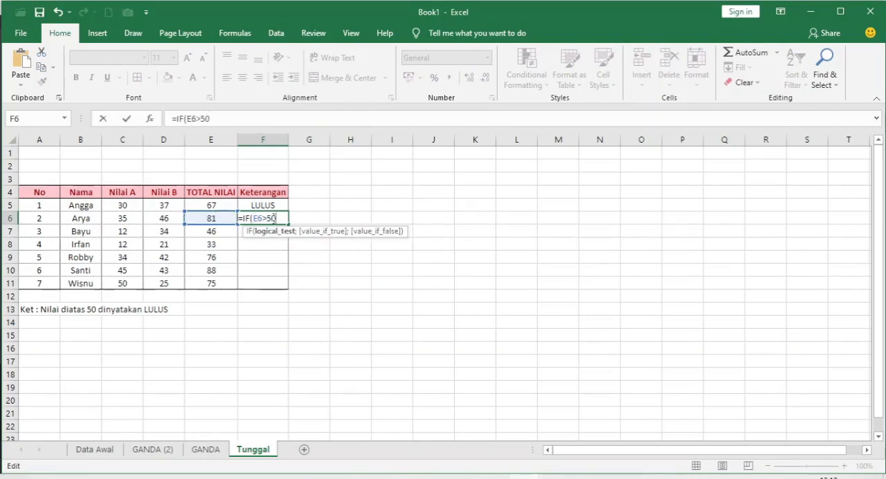
type(";")
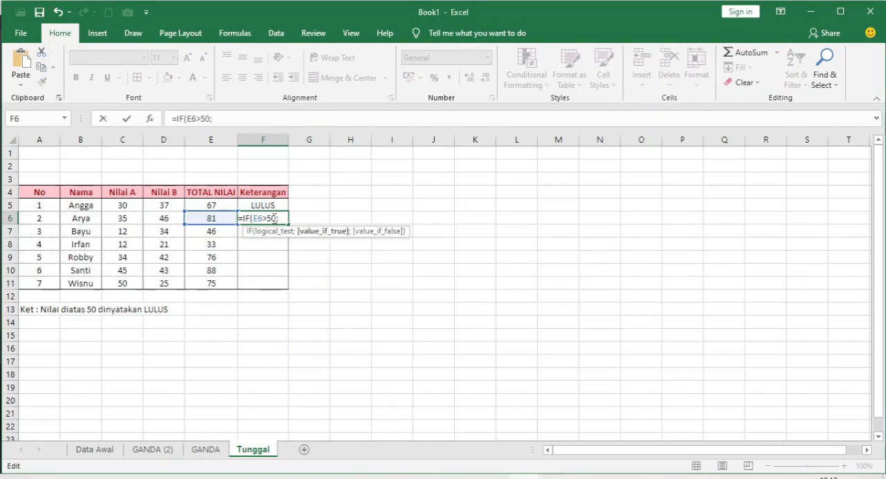
type("\"LULUS")
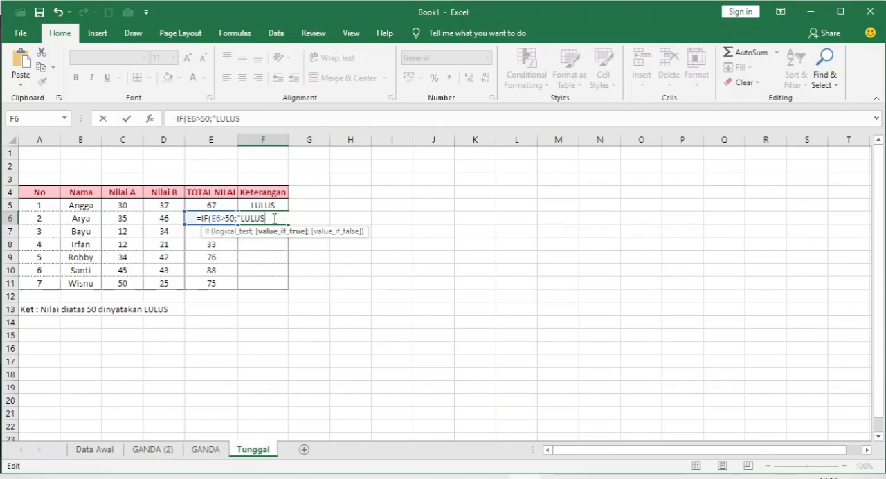
type("\";\"")
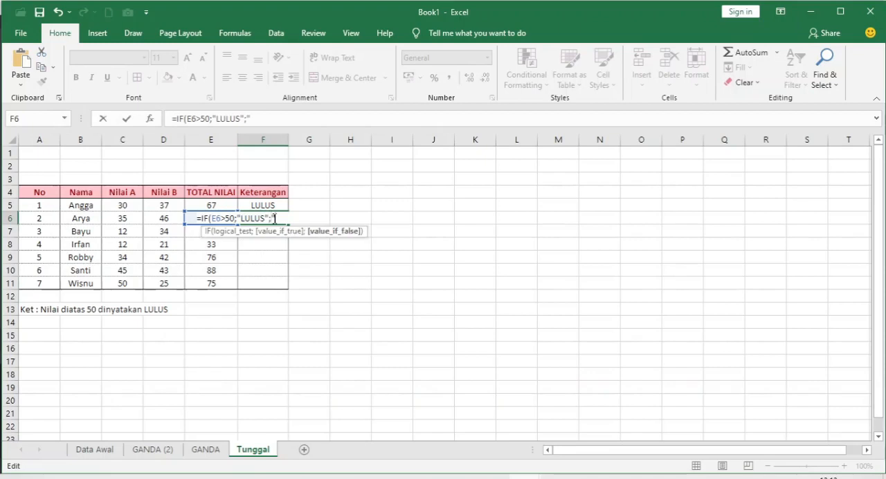
type("TIDAK LULUS\")")
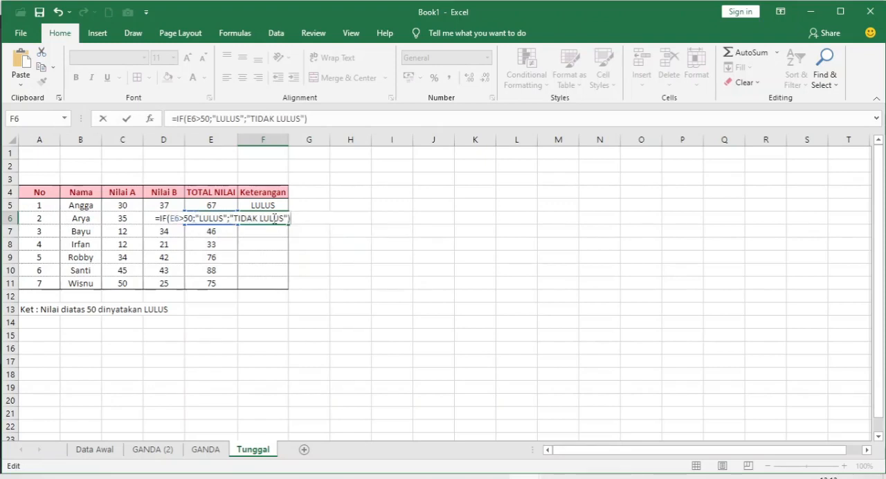
- Complete the IF formula in F6 with "LULUS" as the value if true and "TIDAK LULUS" as the value if false
key("Return")
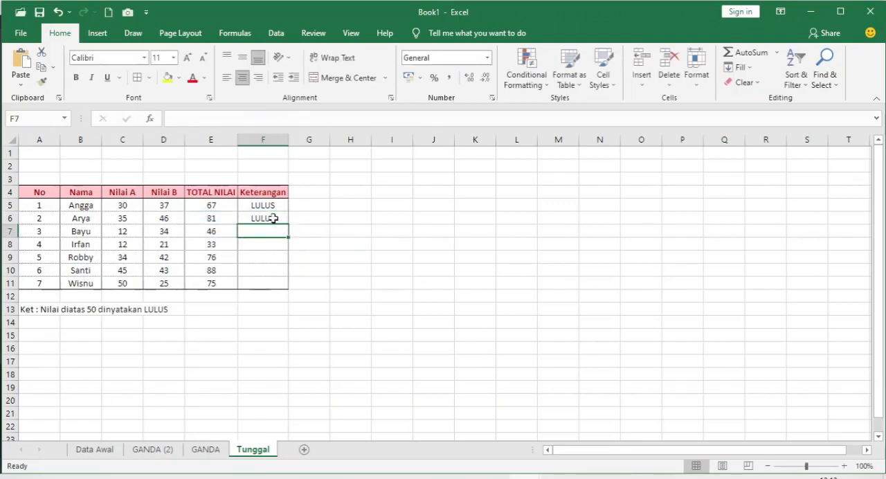
- Copy the IF formula from F6 and paste it as formulas only into F7:F11
left_click(280, 220)
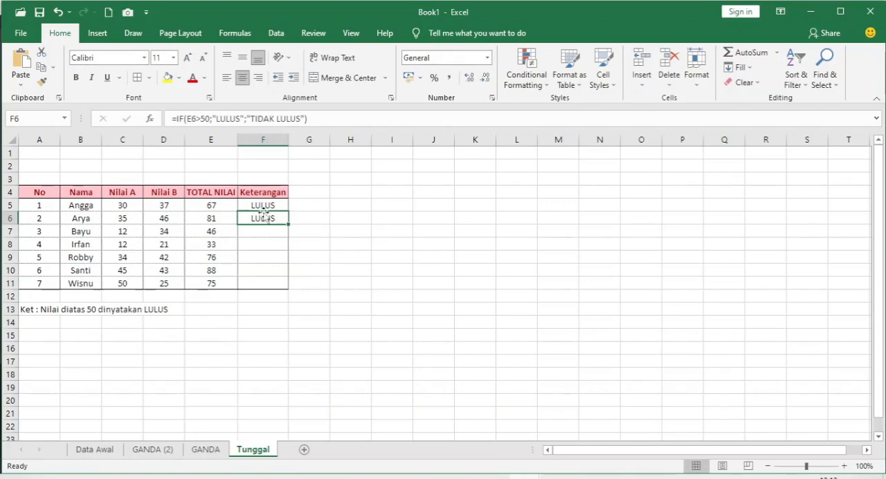
left_click(43, 67)
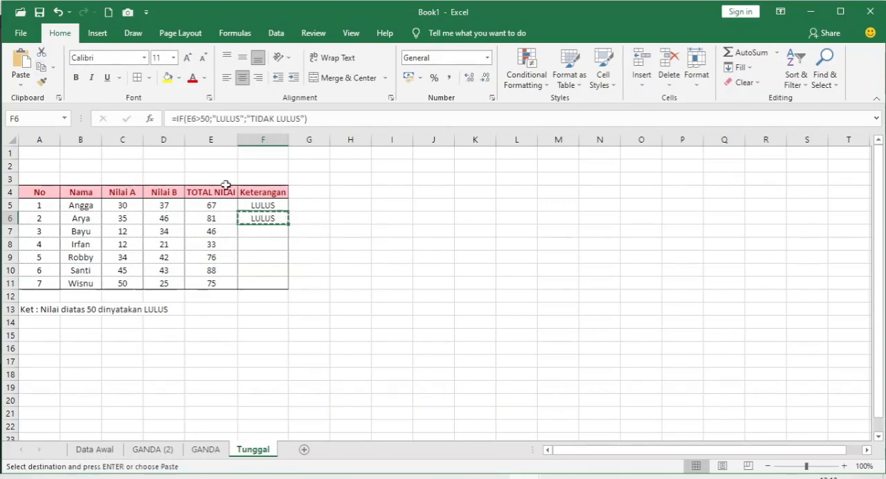
left_click(255, 232)
left_click_drag(255, 233, 257, 285)
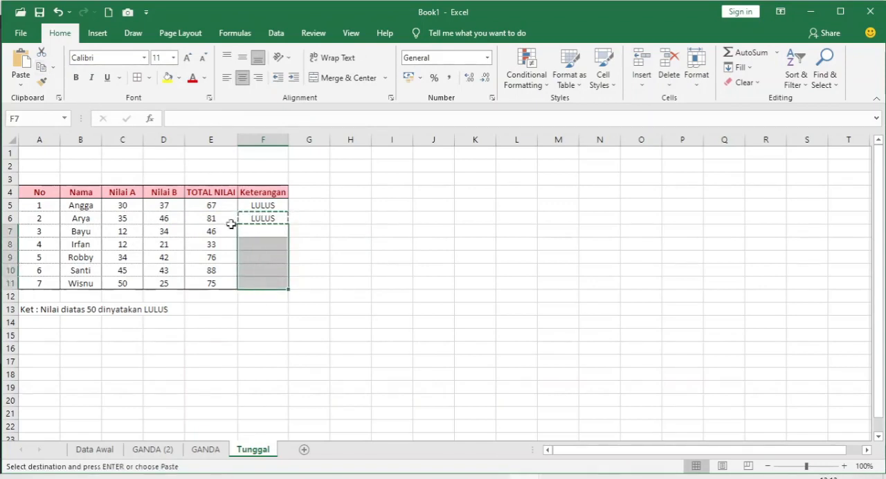
left_click(20, 89)
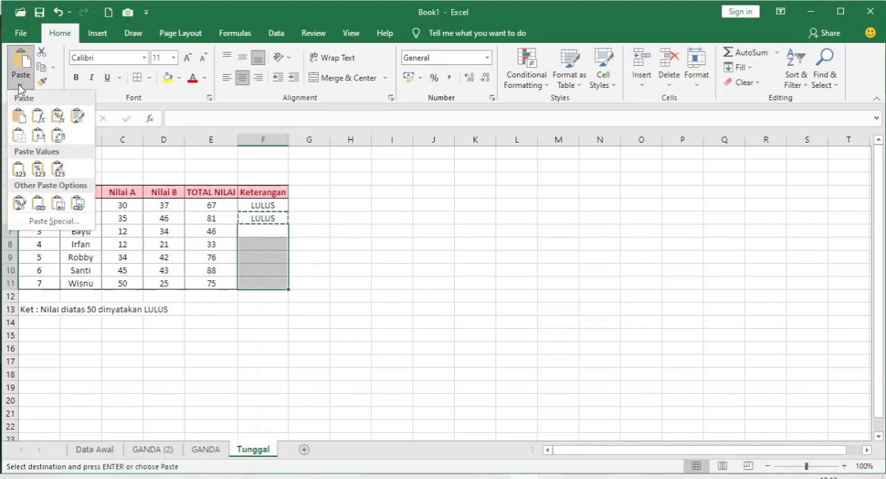
left_click(43, 117)
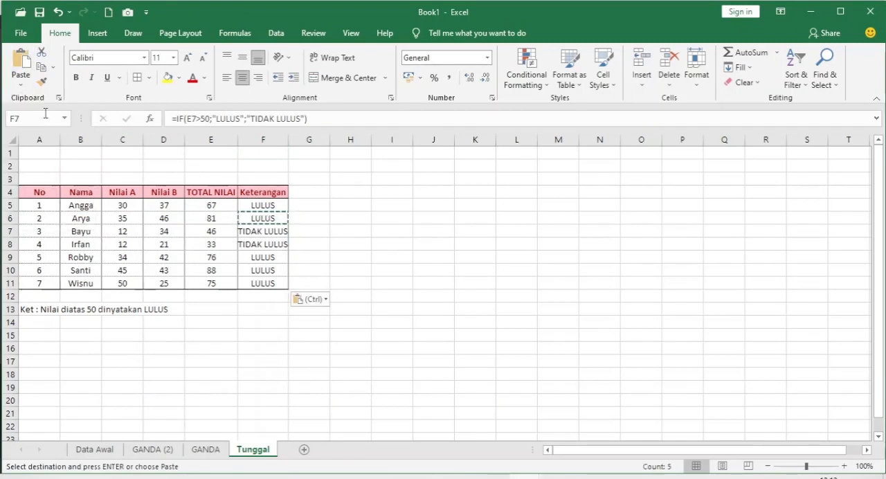
left_click(346, 244)
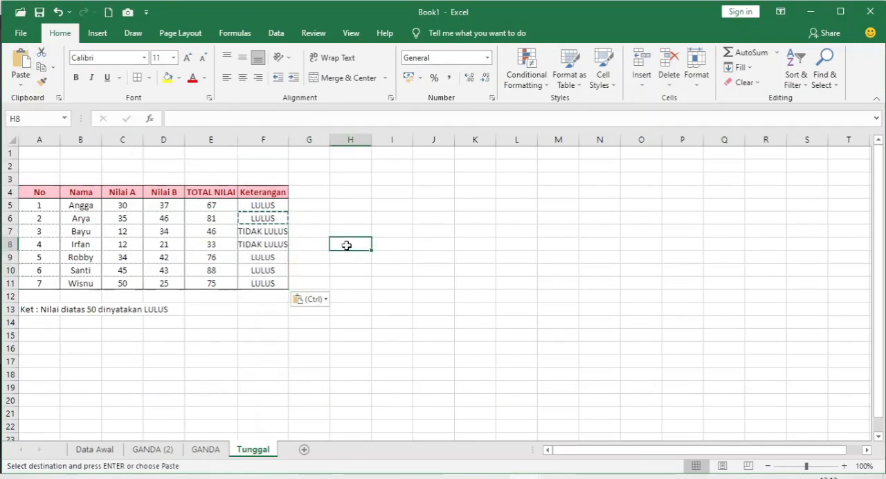
key("Escape")
- Examine the IF formulas in the Keterangan column cell by cell, comparing each cell reference with its row
left_click(270, 230)
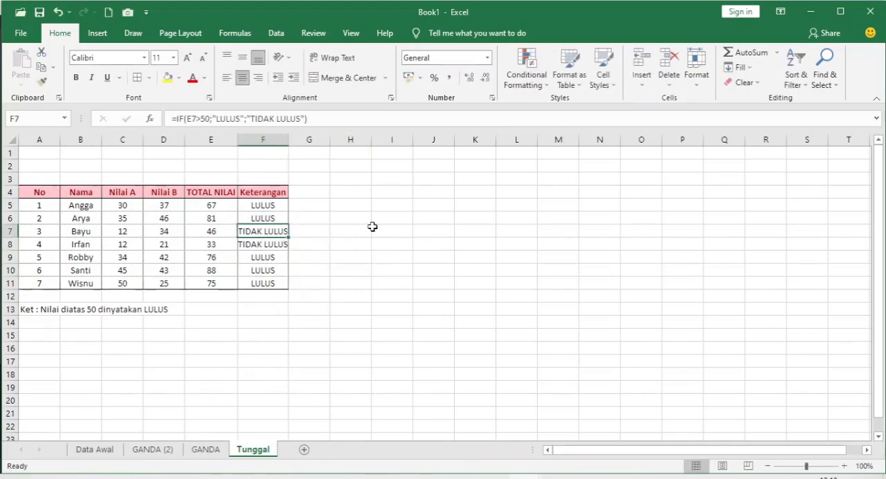
key("Up")
key("Down")
key("Down")
key("Down")
key("Down")
key("Down")
key("Up")
key("Up")
key("Up")
key("Up")
key("Up")
key("Up")
key("Down")
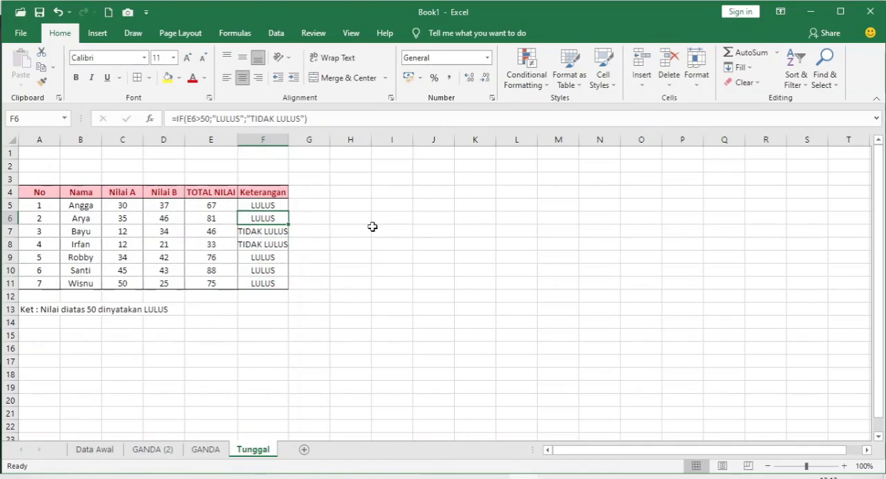
key("Down")
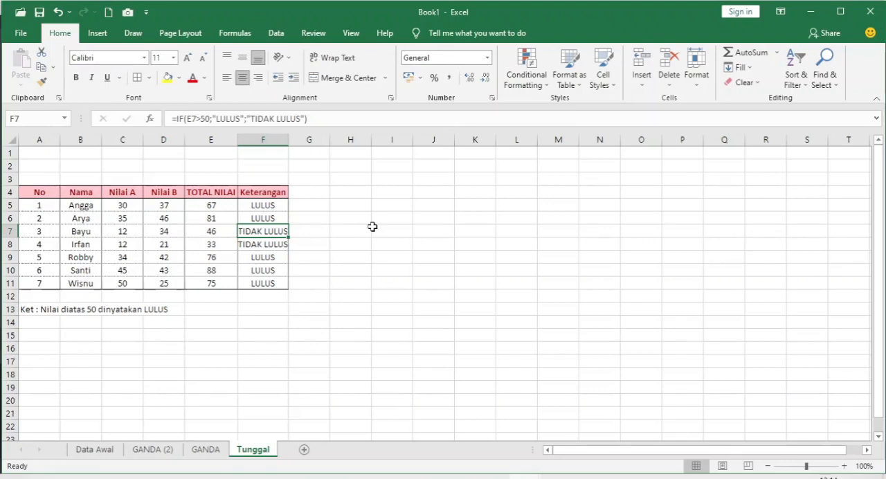
key("Down")
key("Down")
key("Down")
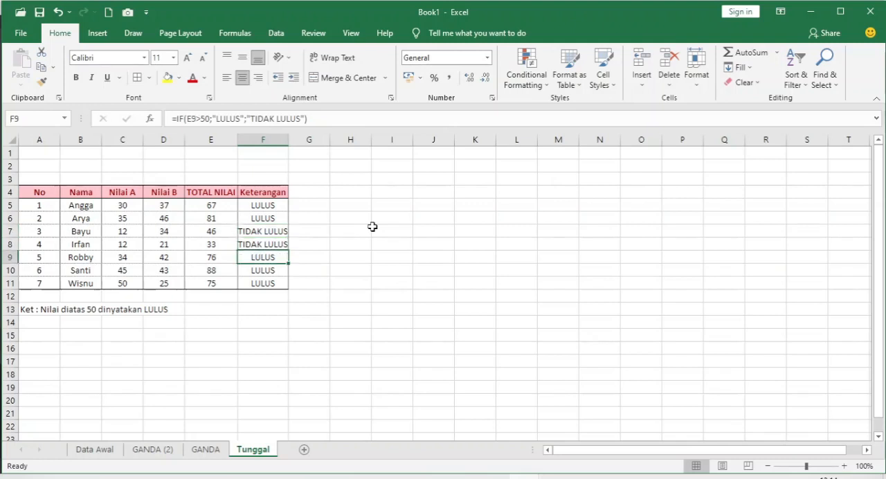
key("Down")
- Set the Nilai A score in C11, the last row of the table, to 25
key("Left")
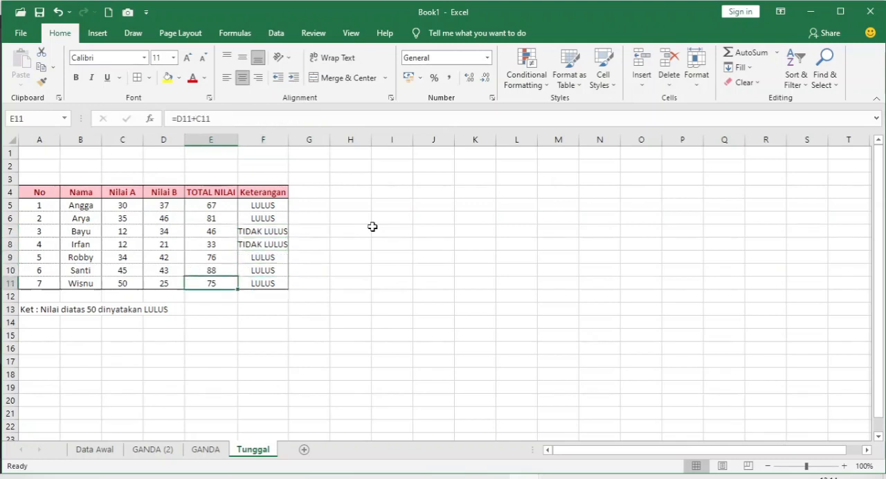
key("Left")
key("Left")
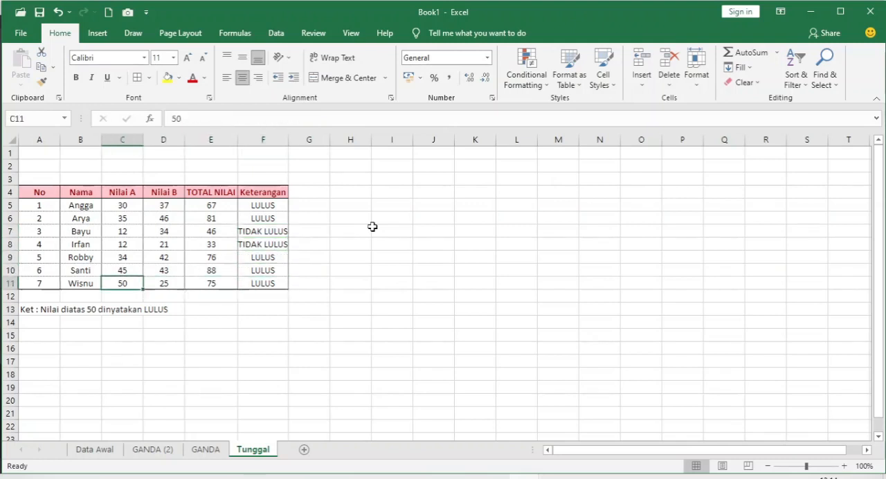
key("Right")
key("Left")
type("25")
key("Return")
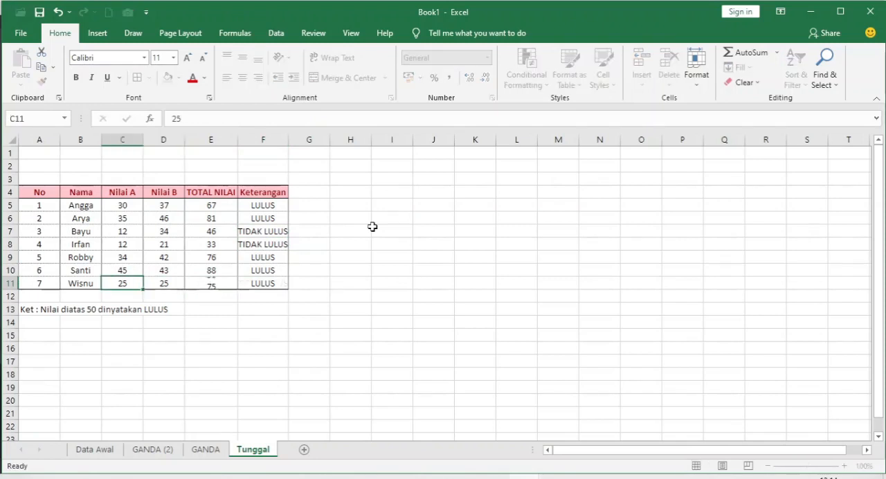
- Change the logical test in the F11 IF formula to E11>=50 so that a total of exactly 50 also counts as LULUS
key("Up")
key("Right")
key("Right")
key("Right")
key("Left")
left_click(275, 283)
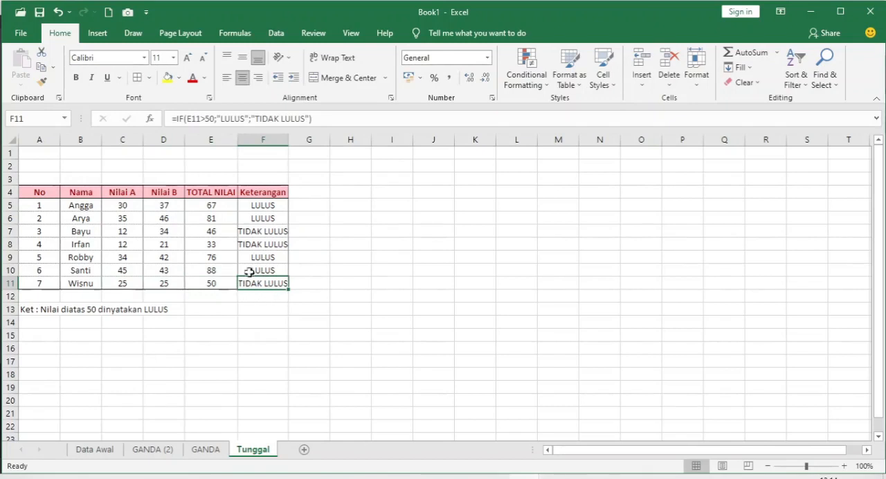
left_click(207, 119)
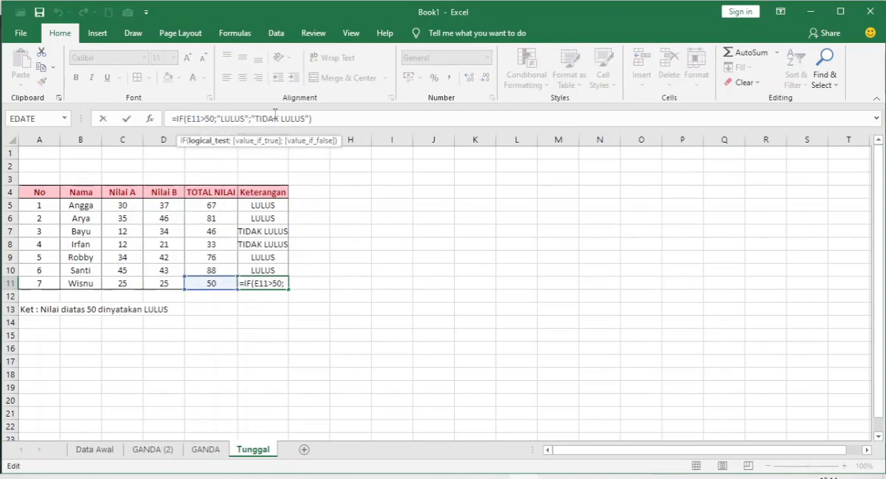
type("=")
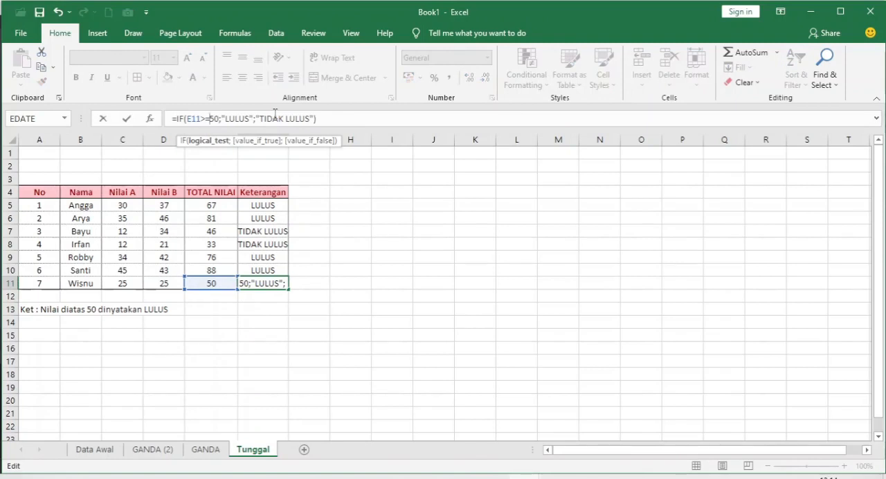
key("Return")
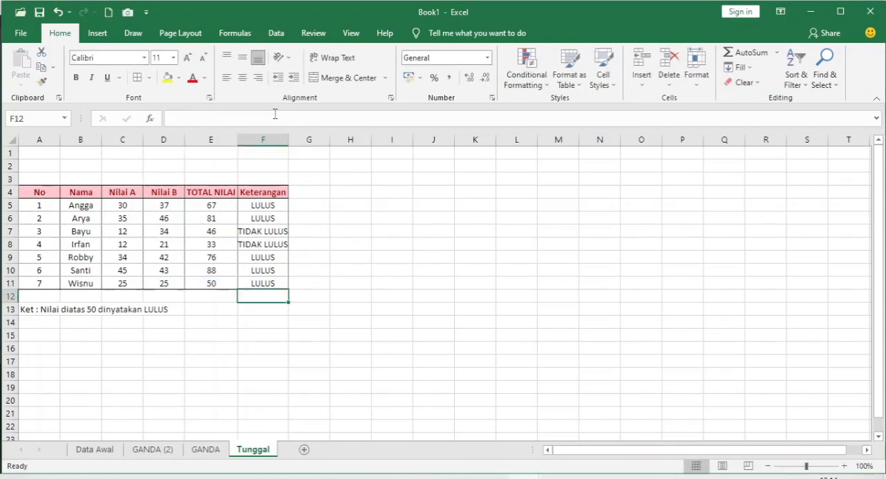
left_click(280, 335)
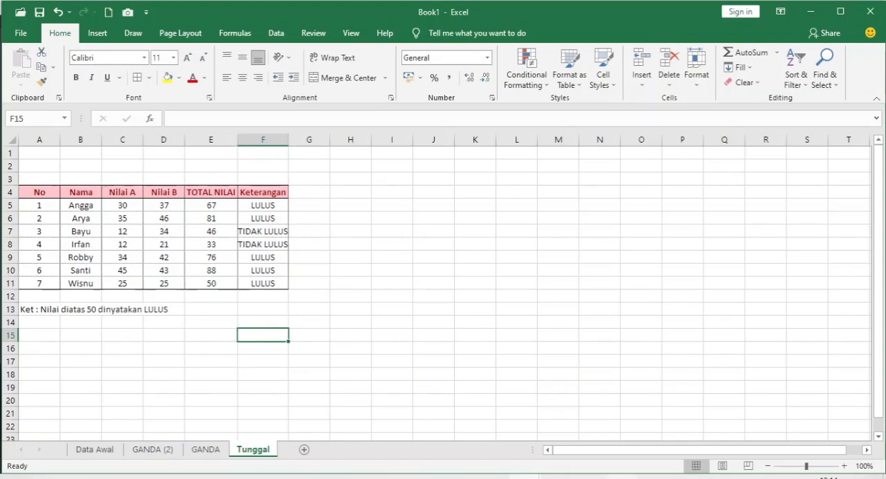
- Switch to the GANDA sheet and examine the TOTAL NILAI, Nilai A and Nilai B columns
key("ctrl+Page_Up")
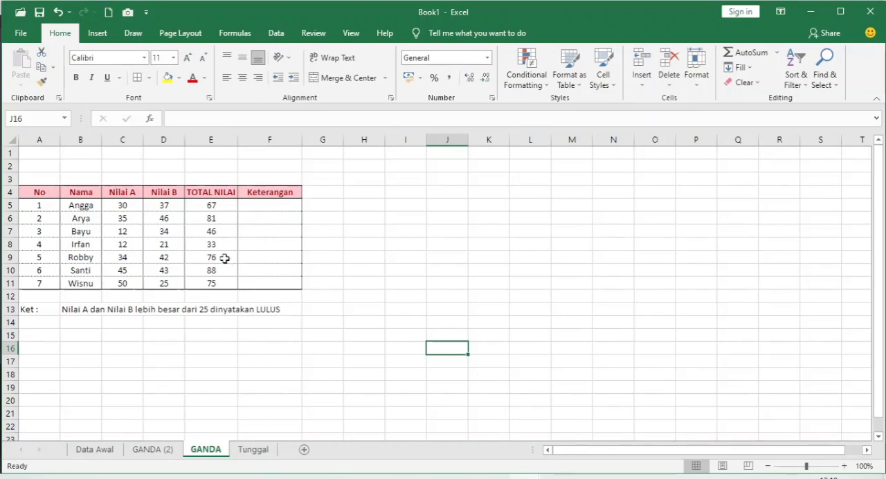
left_click(212, 205)
left_click_drag(207, 216, 205, 282)
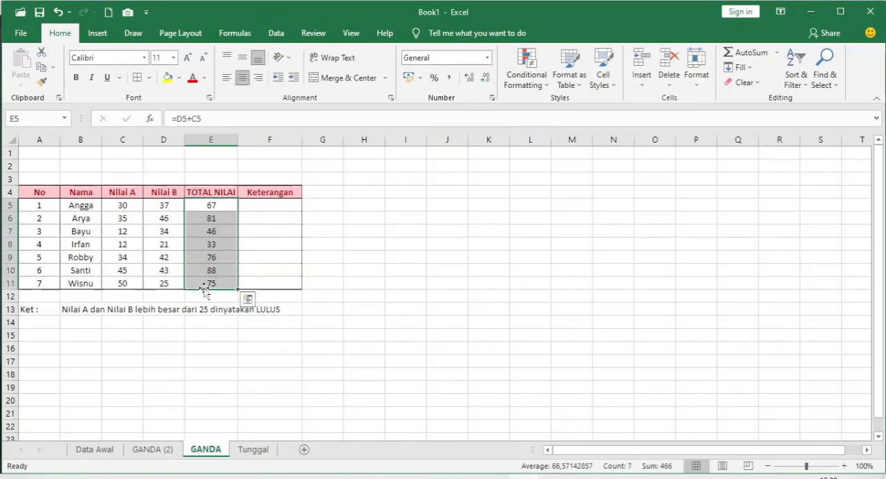
left_click(209, 220)
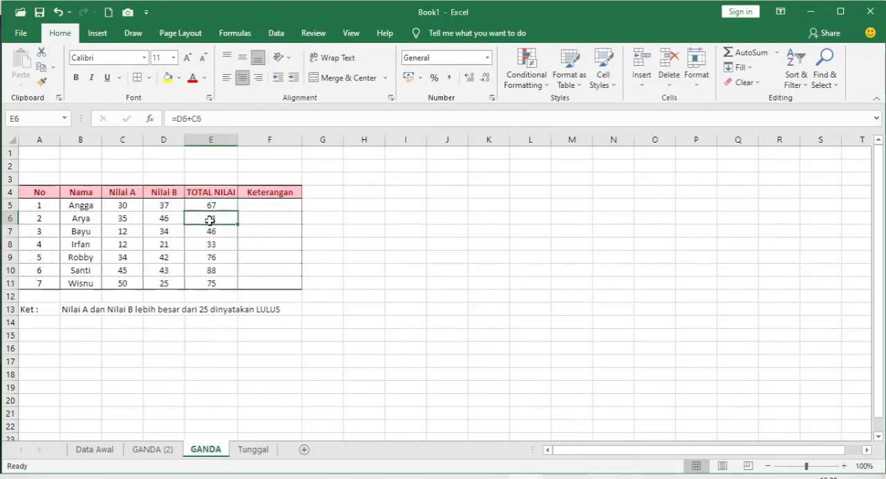
left_click(351, 220)
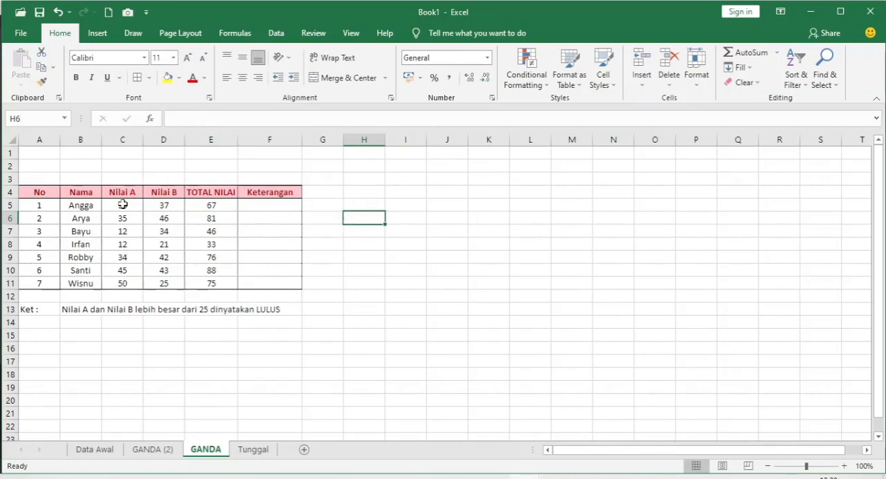
left_click(126, 193)
left_click(168, 197)
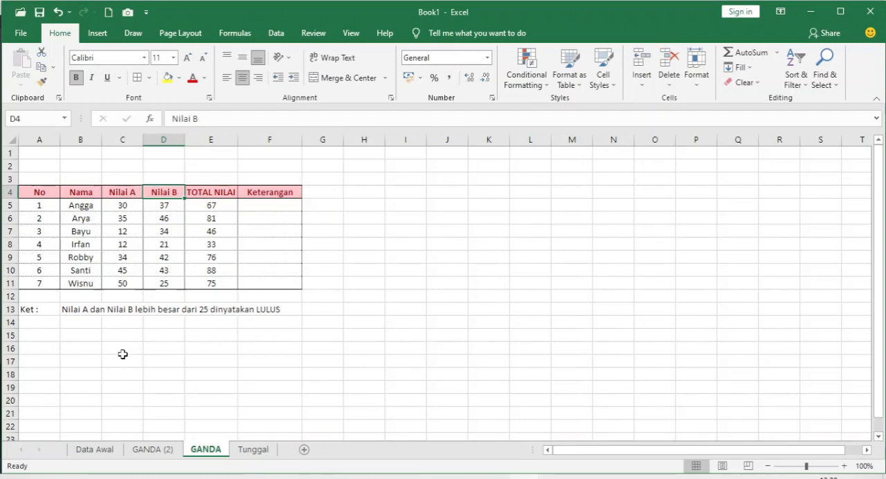
- Start an IF formula in F5, the first Keterangan cell, with the logical test C5>25 for Nilai A
left_click(269, 206)
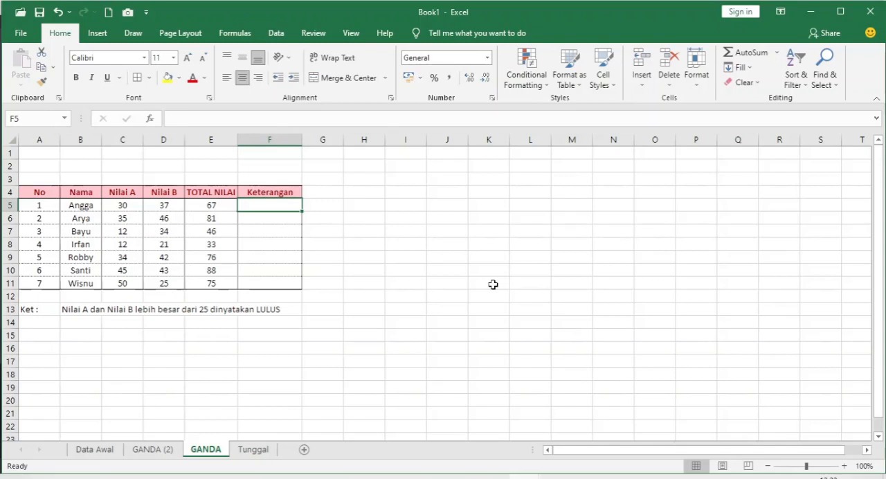
type("=")
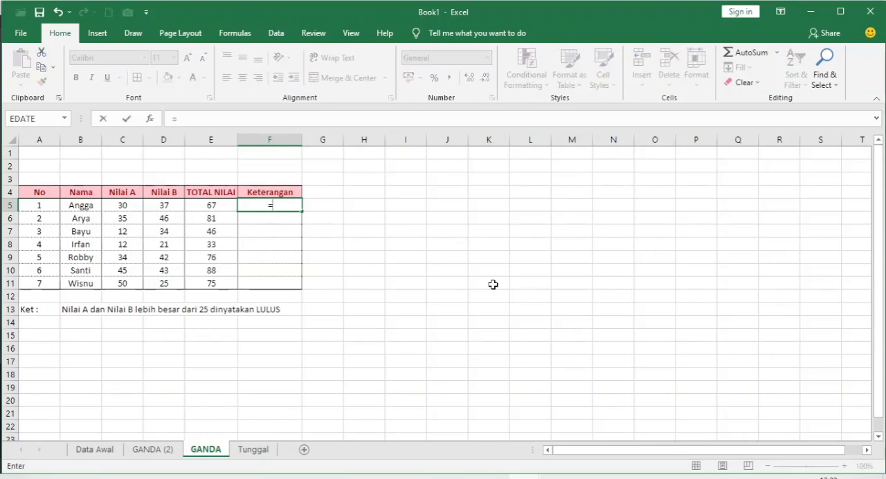
type("IF(")
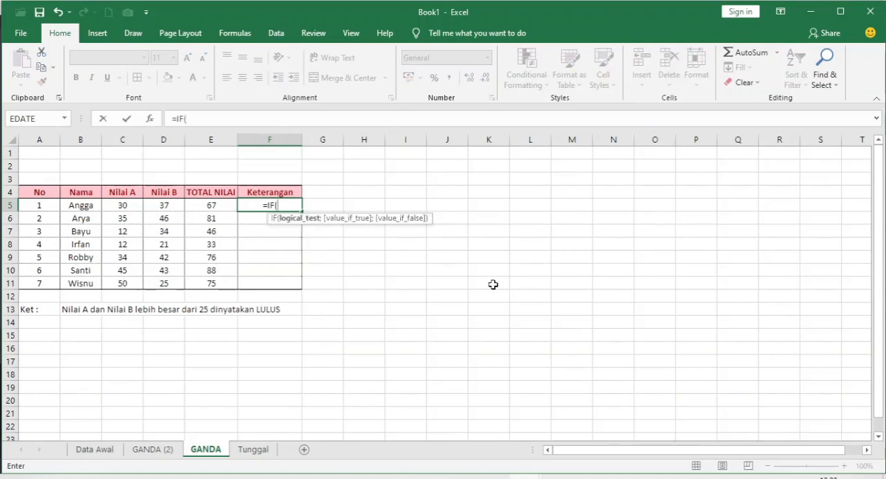
left_click(131, 207)
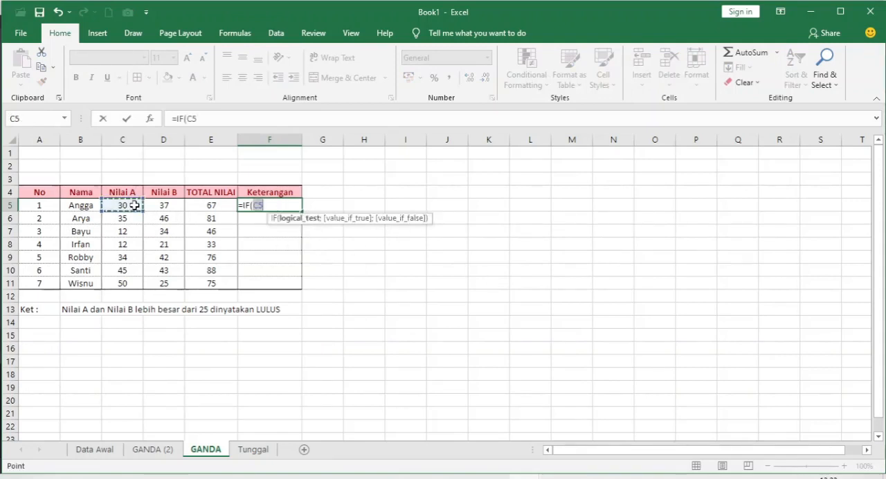
left_click(284, 205)
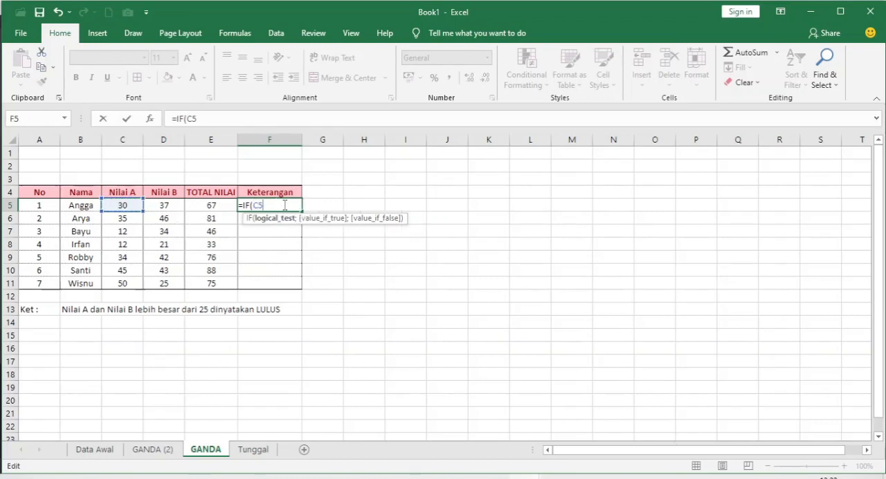
type(">25")
type(";")
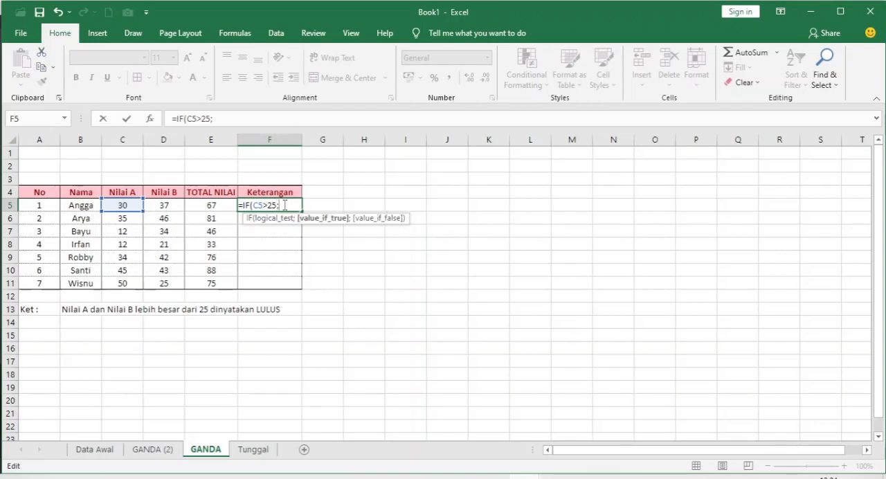
type("IF")
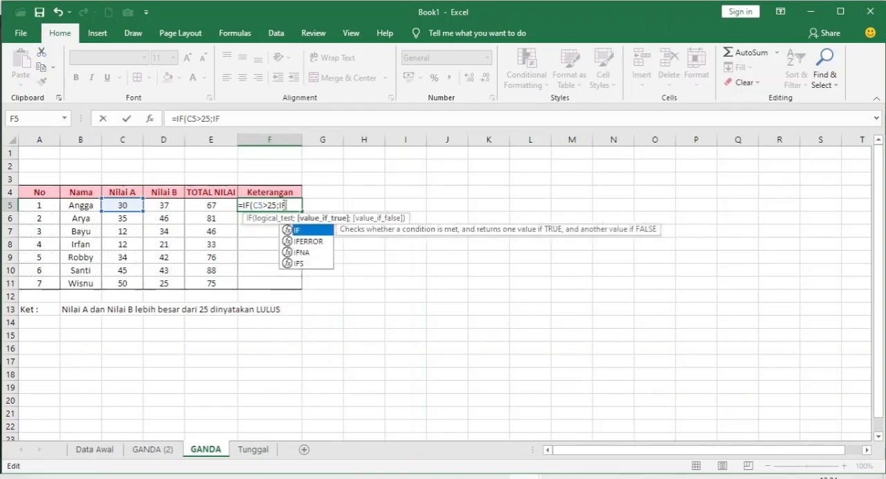
type("(")
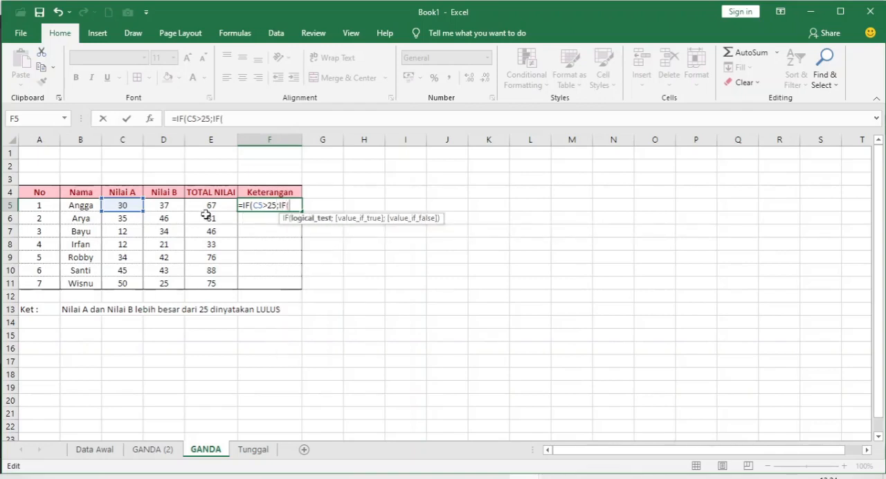
- Nest a second IF as the value-if-true argument of the F5 formula, testing Nilai B with D5>25
left_click(166, 206)
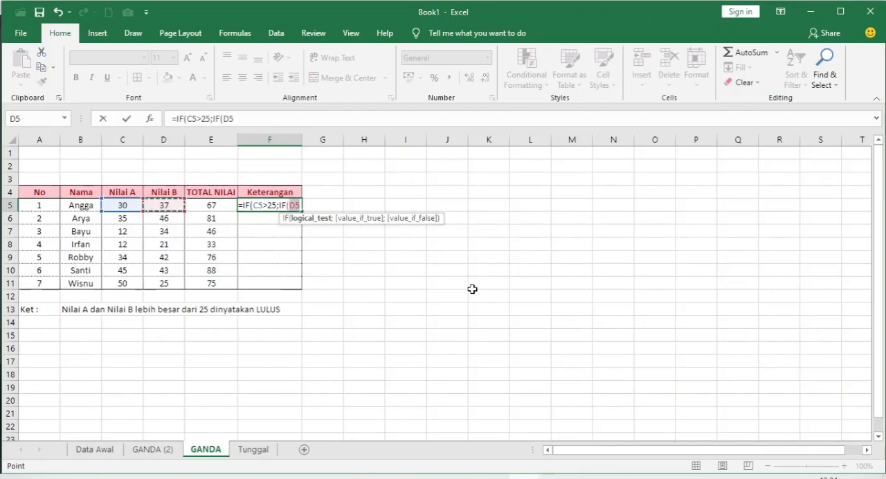
key("Right")
key("Left")
left_click(255, 119)
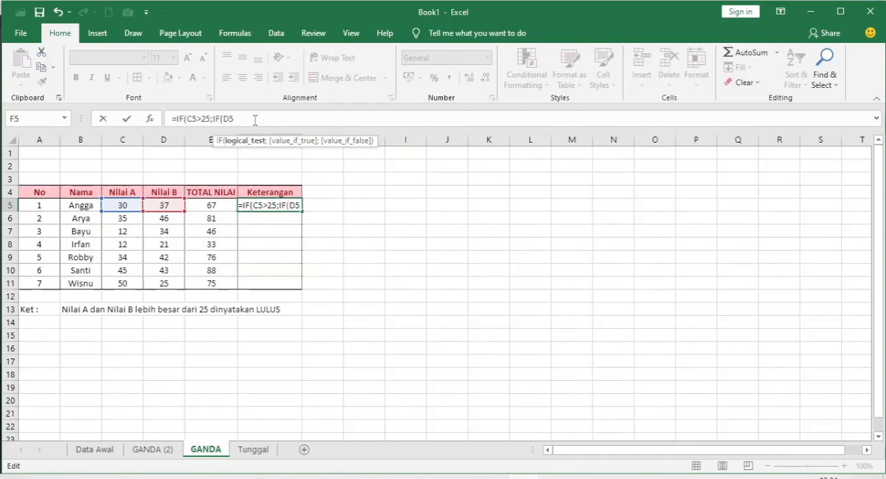
type(">25")
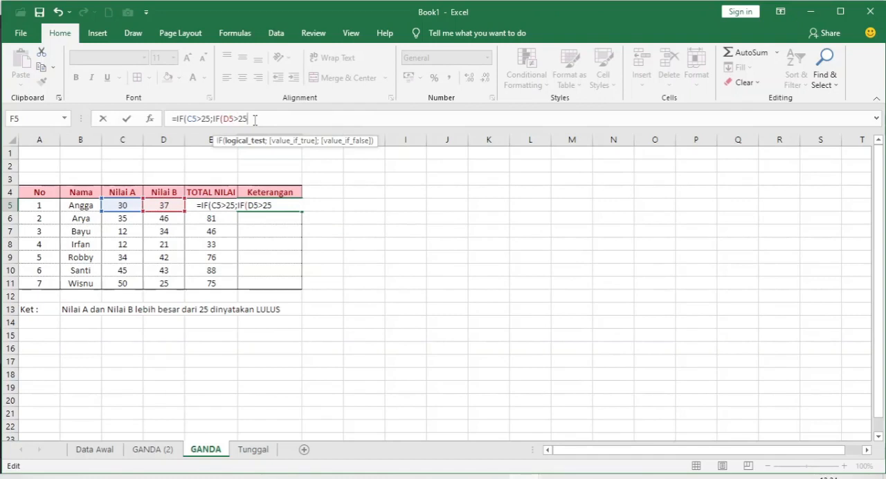
type(";")
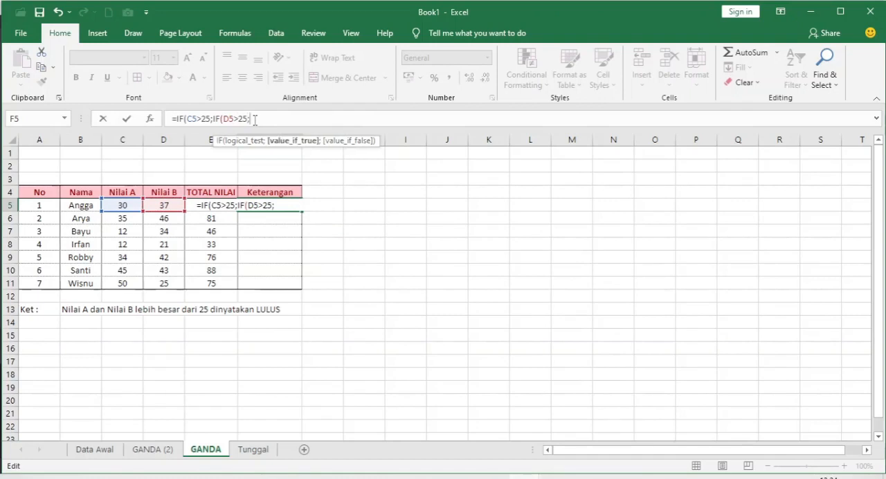
type("\"LULUS\"")
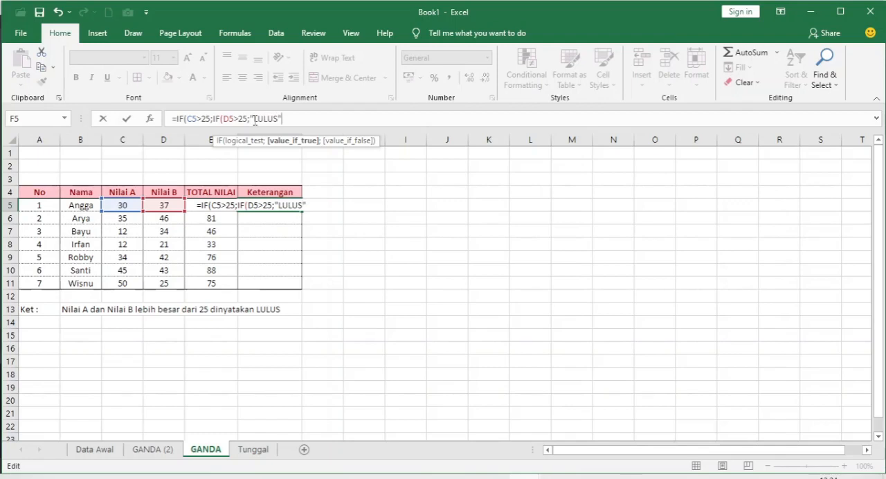
type(";\"TIDAK")
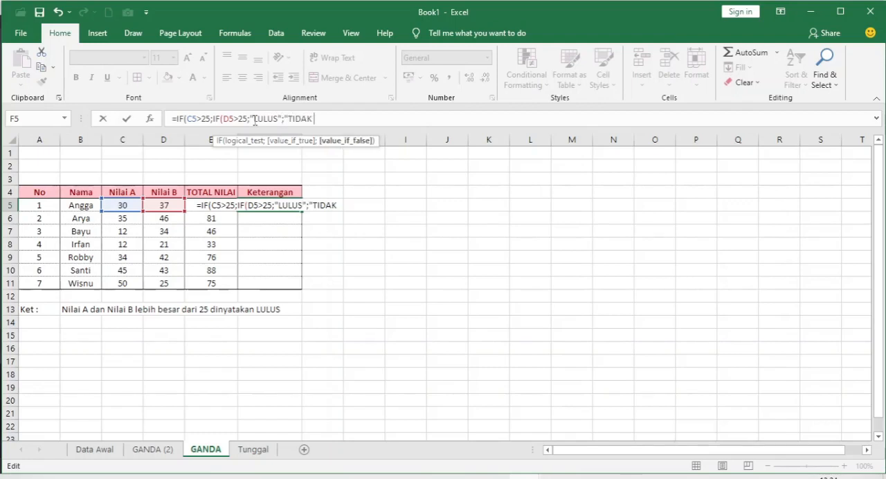
type(" LULUS")
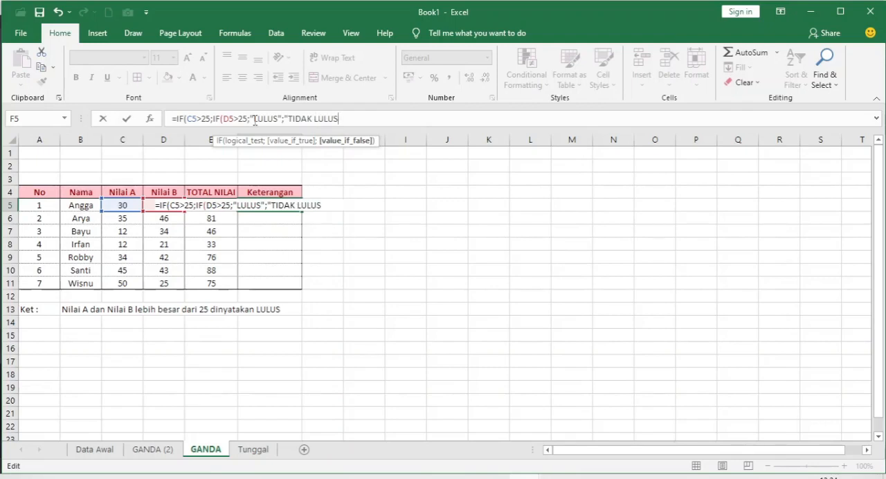
type("\")")
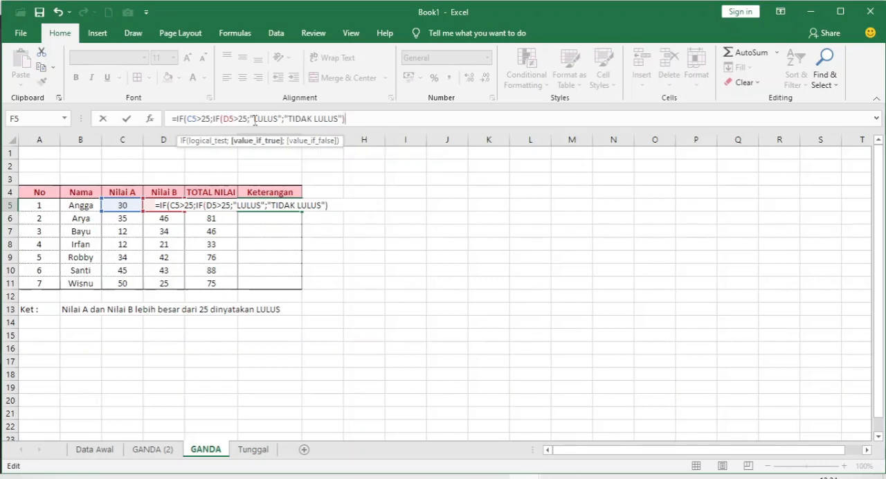
type(";")
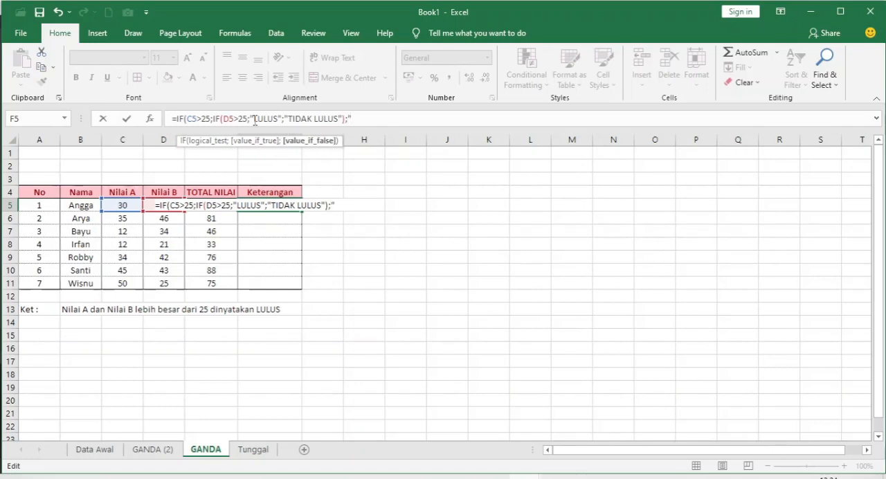
- Complete the F5 formula with "TIDAK LULUS" as the outer IF's value-if-false argument and enter it
type("\"GAGA")
key("BackSpace")
key("BackSpace")
key("BackSpace")
key("BackSpace")
type("TIDAK LULU")
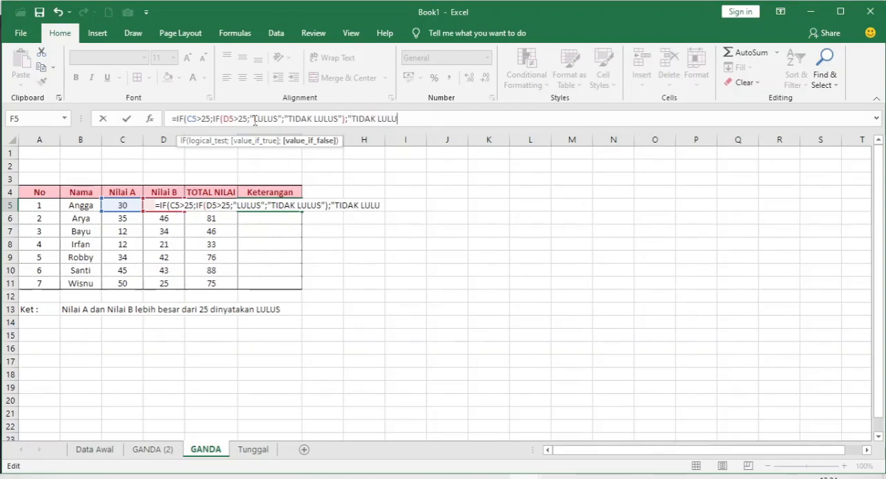
type("S\"")
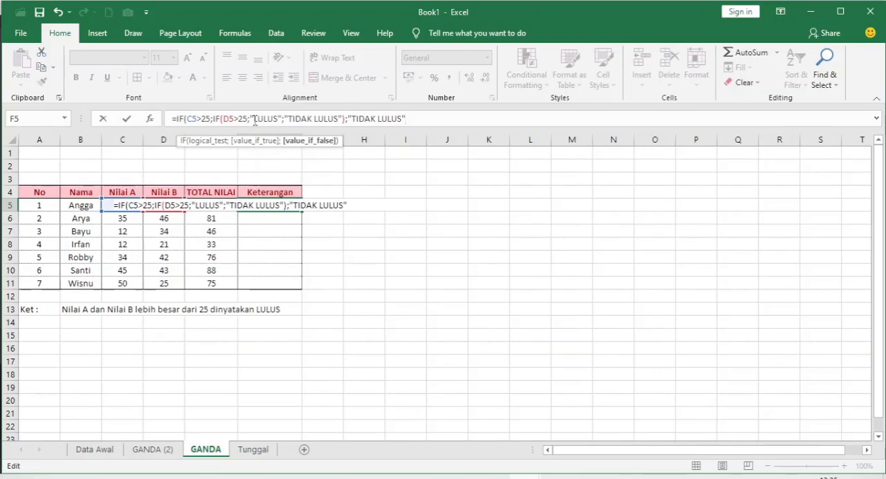
type(")")
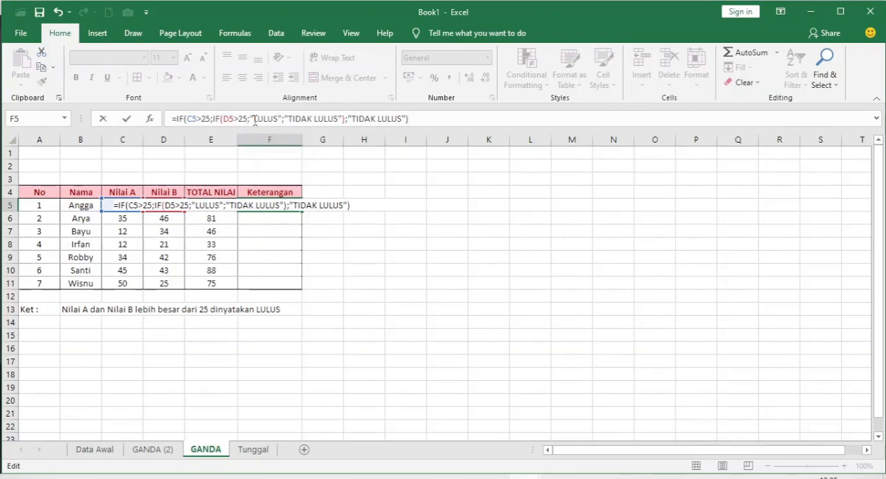
key("Return")
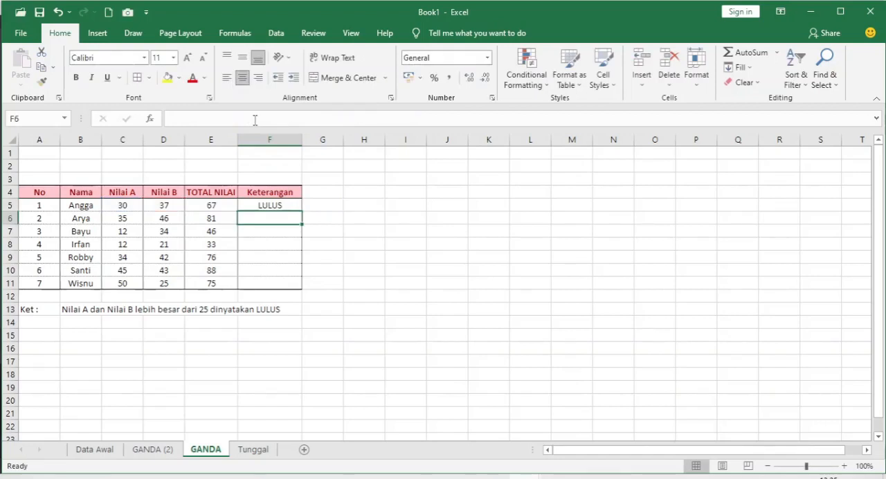
- Copy the nested IF from F5 and paste only the formula into F6:F11 of the Keterangan column
key("Up")
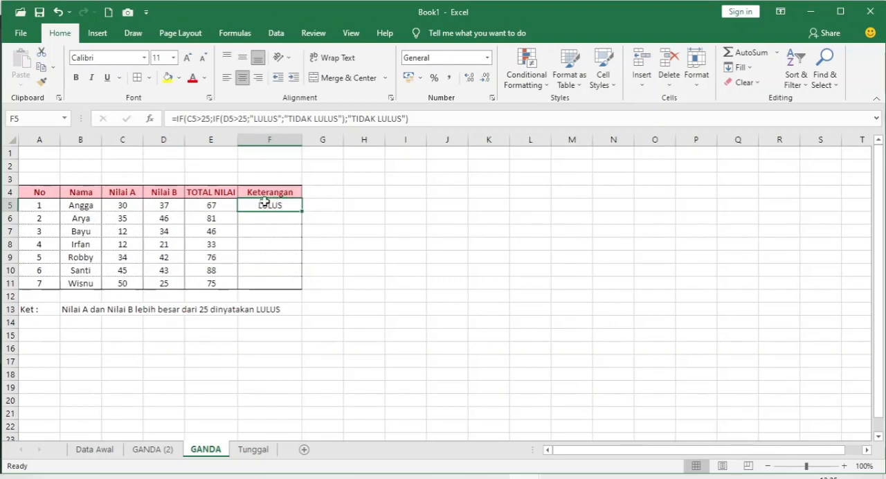
left_click(42, 67)
left_click_drag(250, 220, 251, 289)
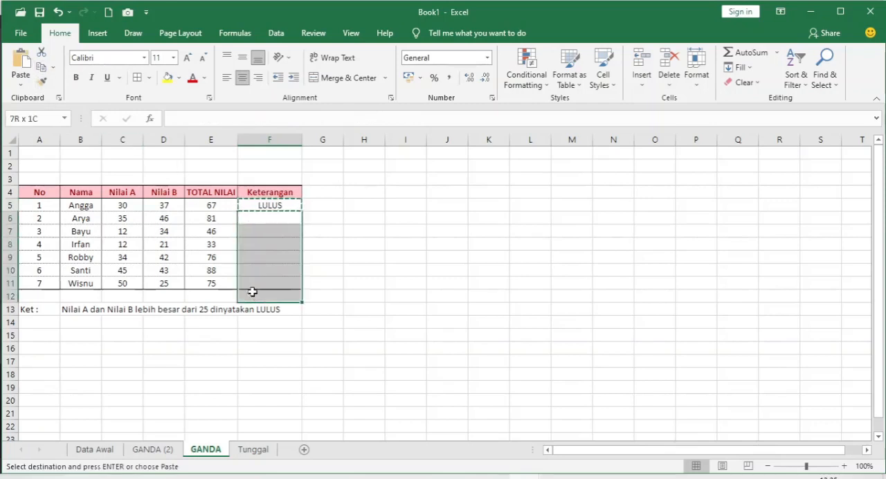
left_click(21, 85)
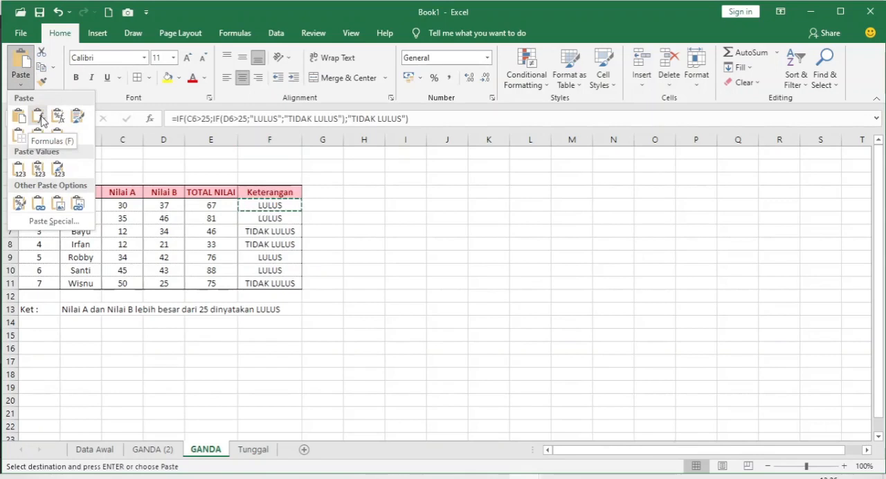
left_click(42, 117)
left_click(354, 244)
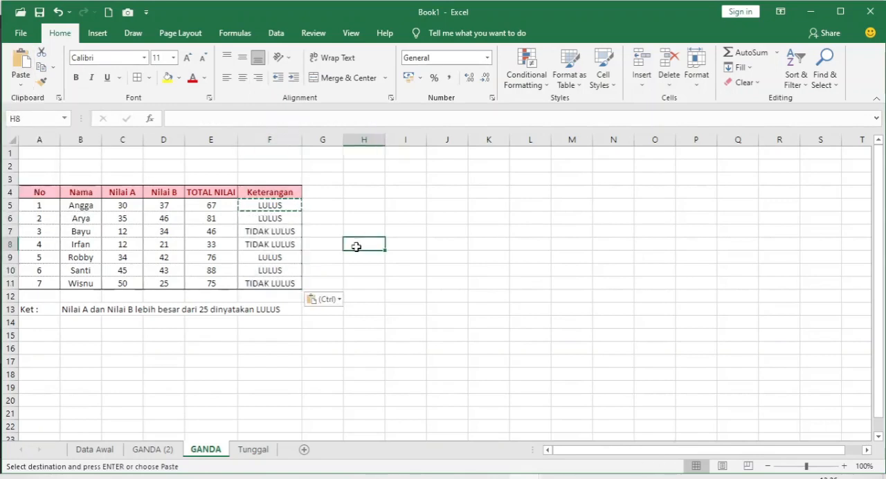
double_click(358, 246)
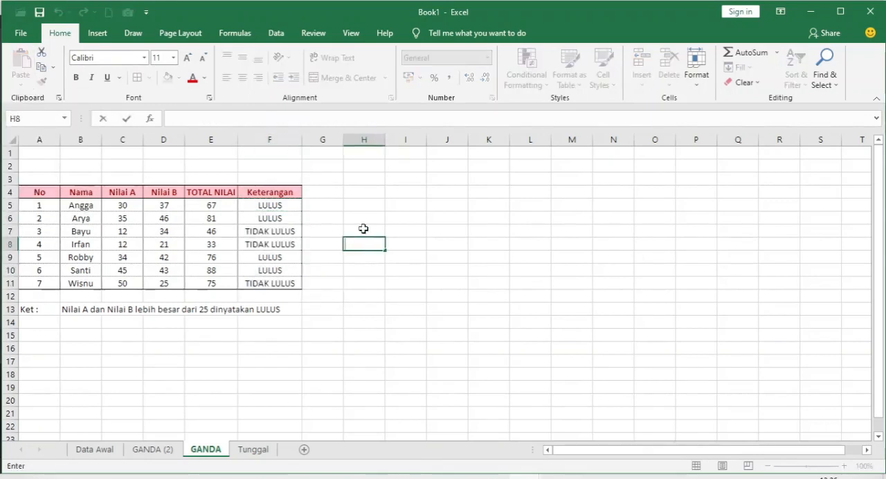
left_click(362, 229)
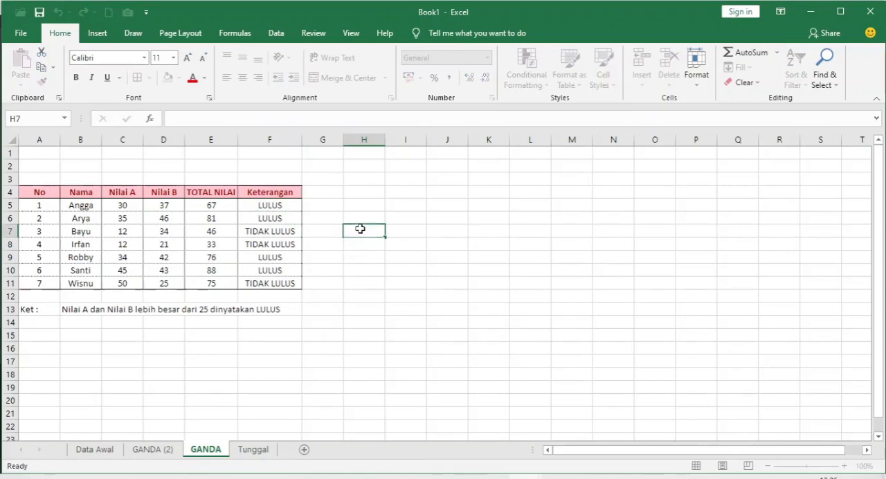
left_click(270, 230)
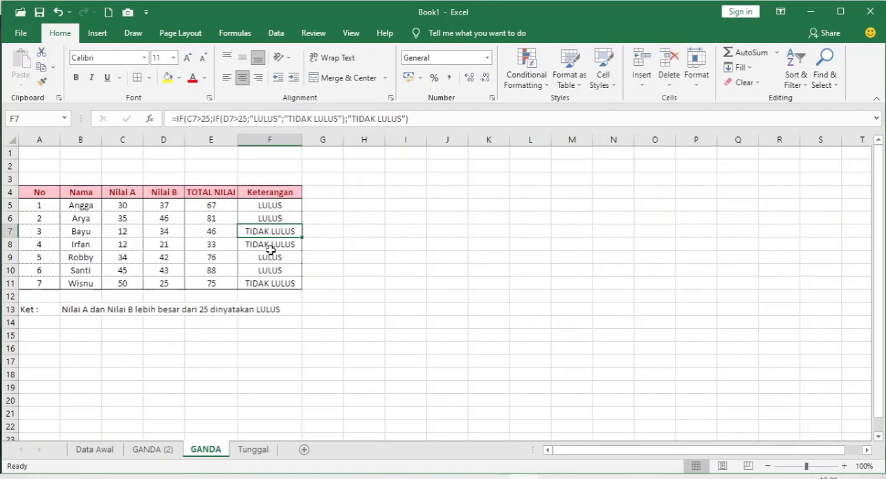
- Change both logical tests in the F11 formula to C11>=25 and D11>=25 so that exactly 25 also counts as LULUS
left_click(257, 284)
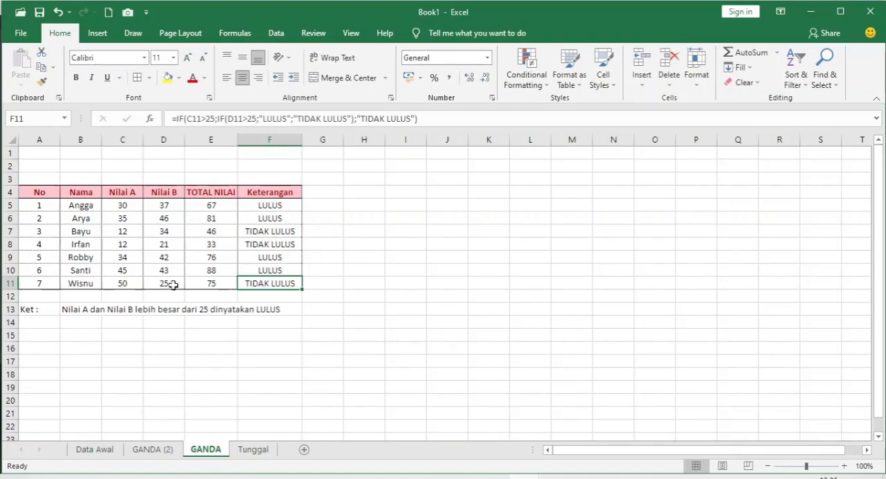
left_click(247, 118)
type("=")
key("Left")
key("Left")
key("Left")
key("Left")
key("Left")
key("Left")
key("Left")
key("Left")
key("Left")
key("Left")
key("Left")
key("Left")
key("Left")
key("Right")
key("Right")
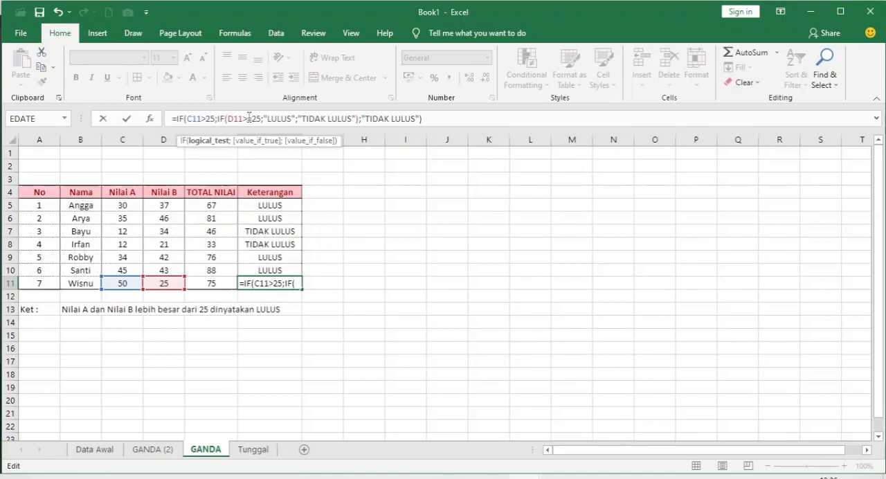
type("=")
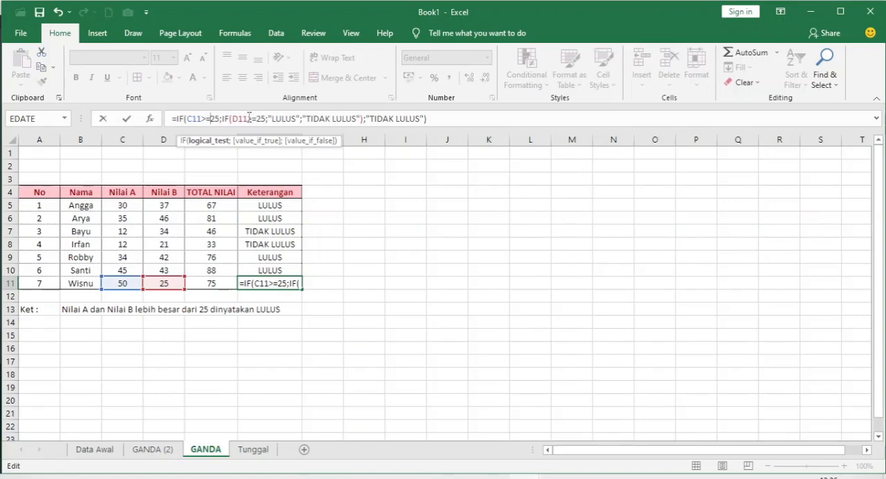
key("Return")
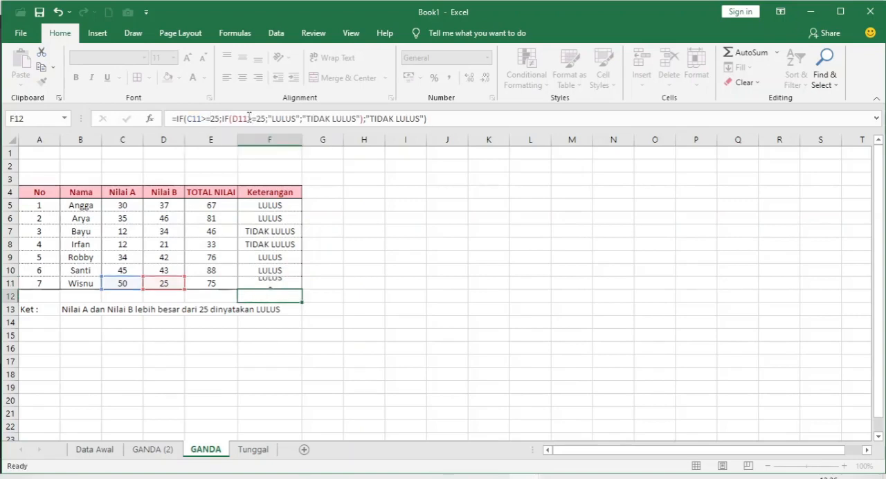
key("Up")
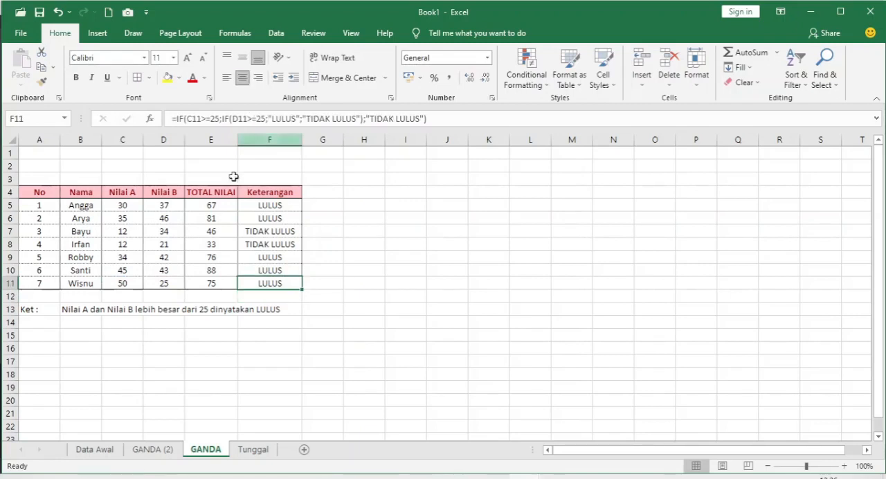
- Leave the finished GANDA table and switch to the GANDA (2) sheet with the L/P pass rules
left_click(310, 342)
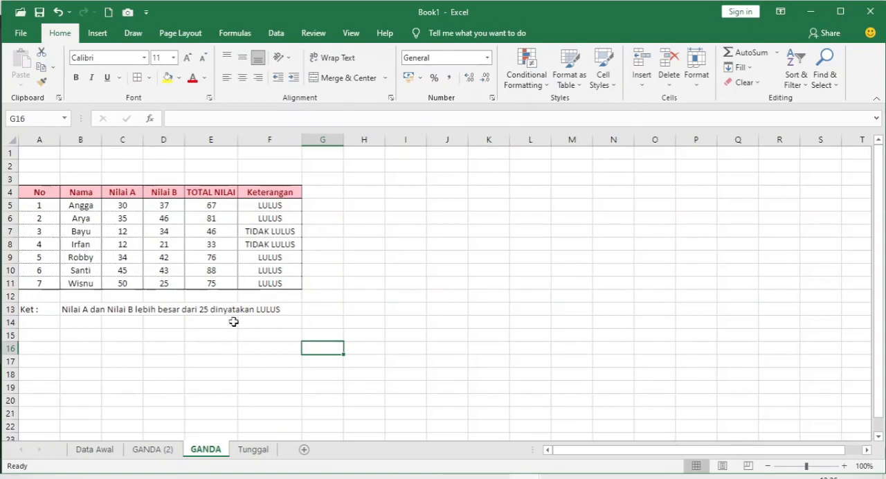
key("ctrl+Page_Up")
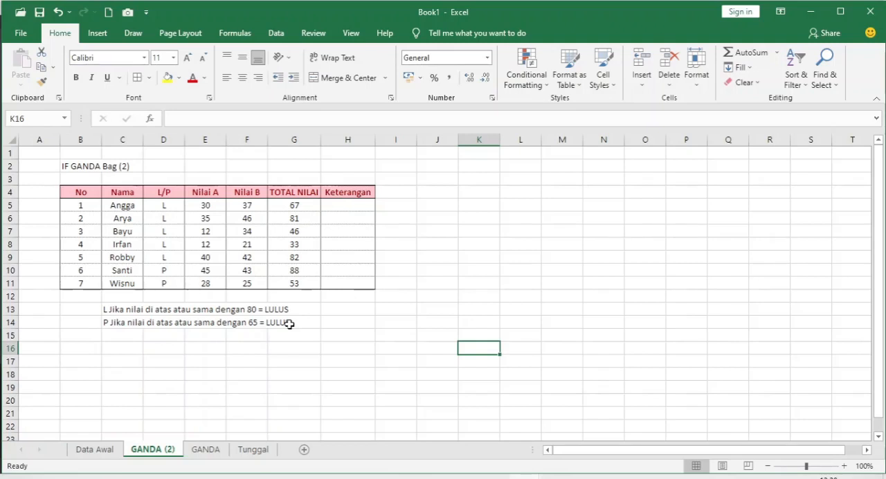
- Begin an IF formula in H5 of the Keterangan column with D5="L" as its logical test
left_click(355, 207)
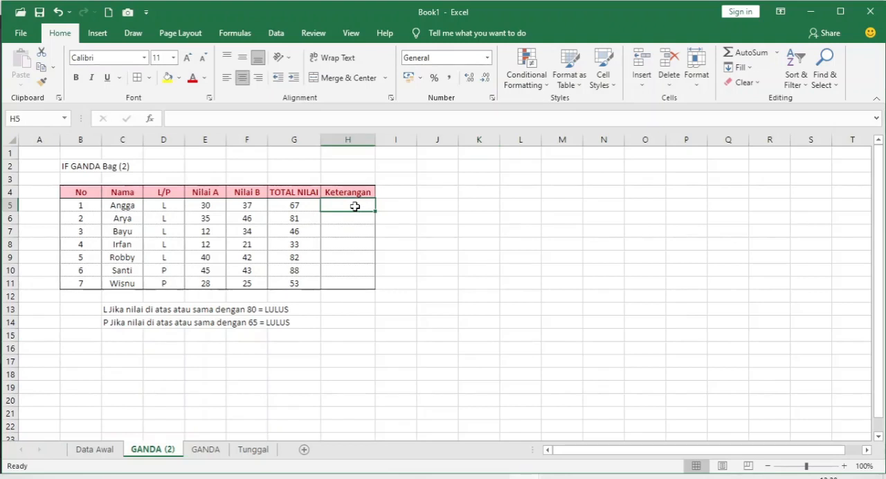
type("=")
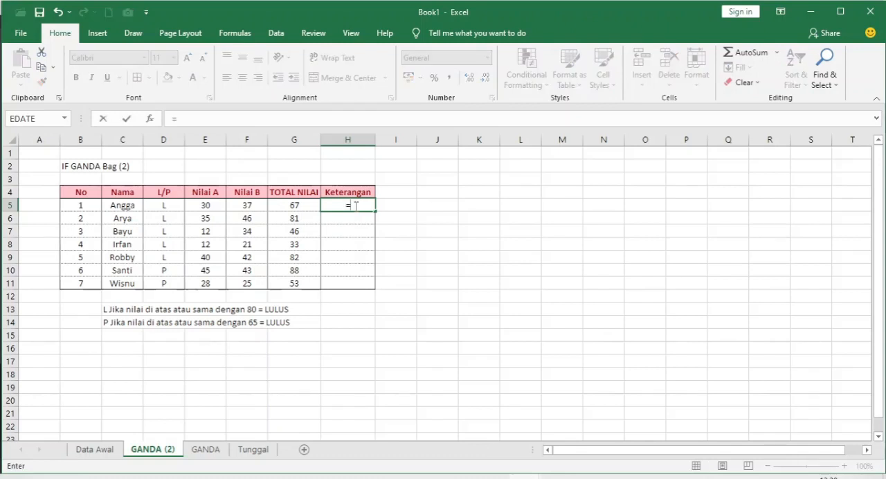
type("IF(")
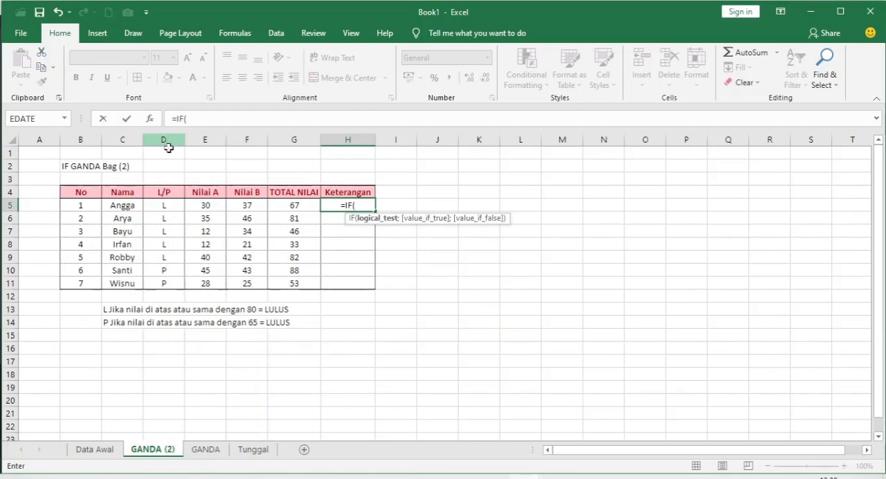
left_click(166, 207)
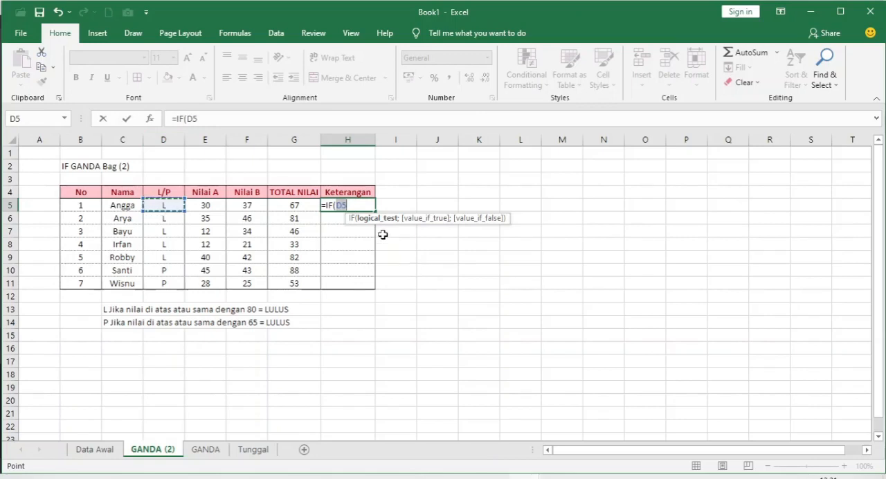
left_click(371, 205)
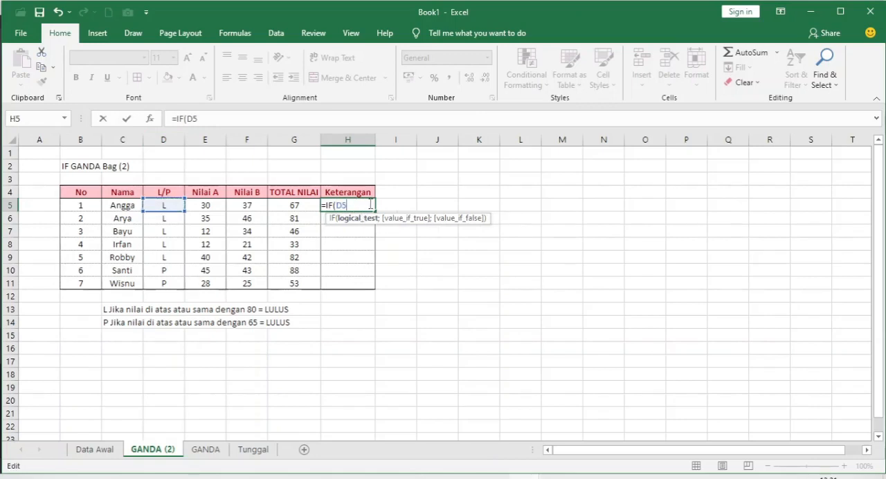
type("=\"L\"")
type(";")
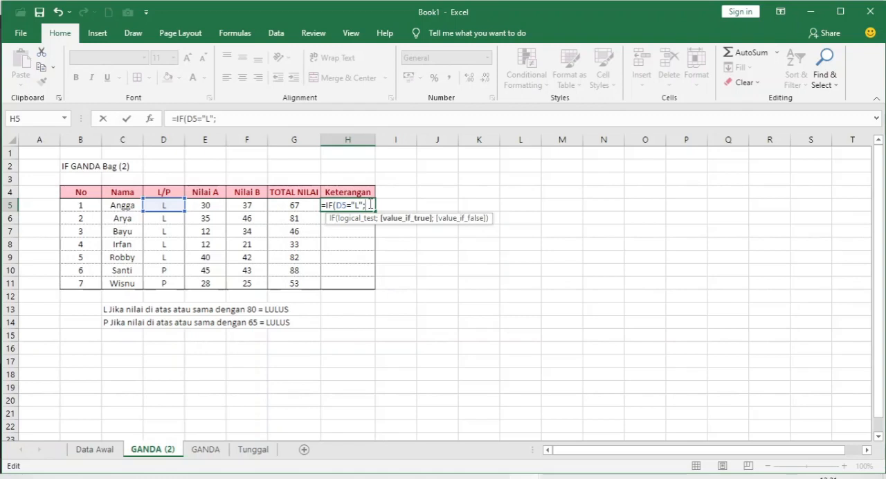
type("IF")
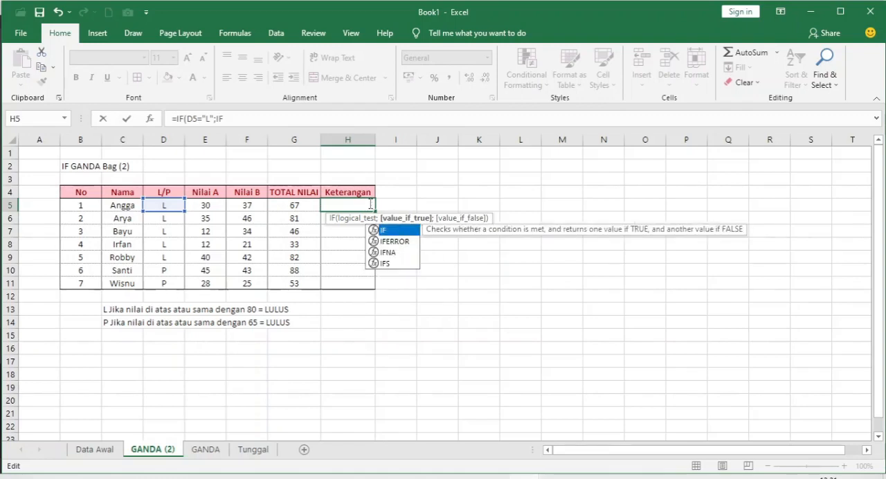
type("(")
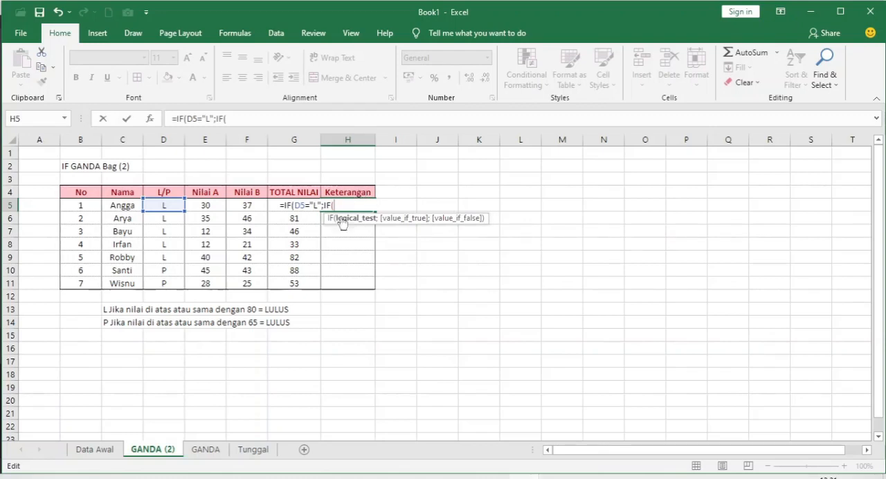
- Nest a second IF as the value-if-true argument of the H5 formula, with G5>=80 as its logical test
left_click(306, 220)
key("Up")
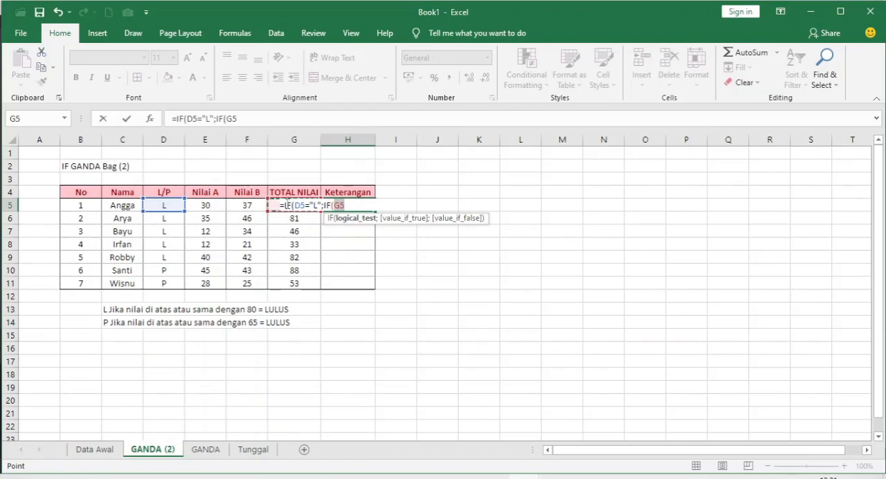
left_click(362, 205)
type(">")
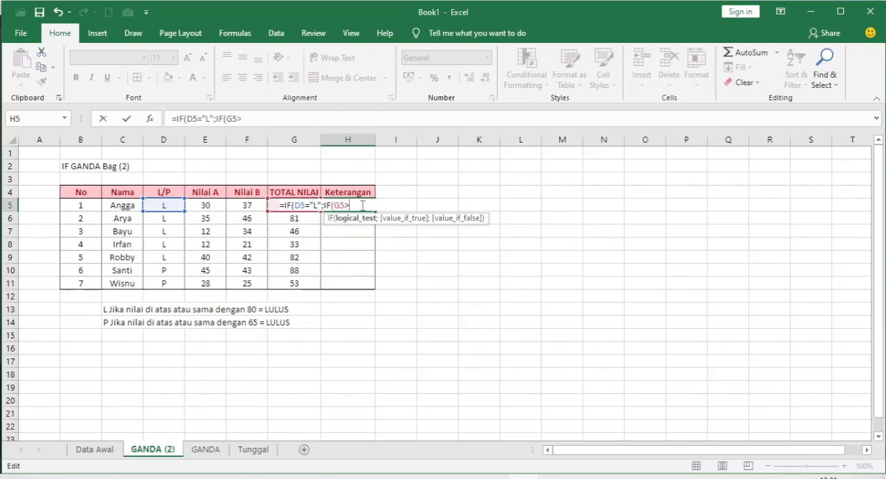
type("=80")
- Give the G5>=80 test the results "LULUS" and "TIDAK LULUS", then close that inner IF and continue to the outer value-if-false argument
type(";\"")
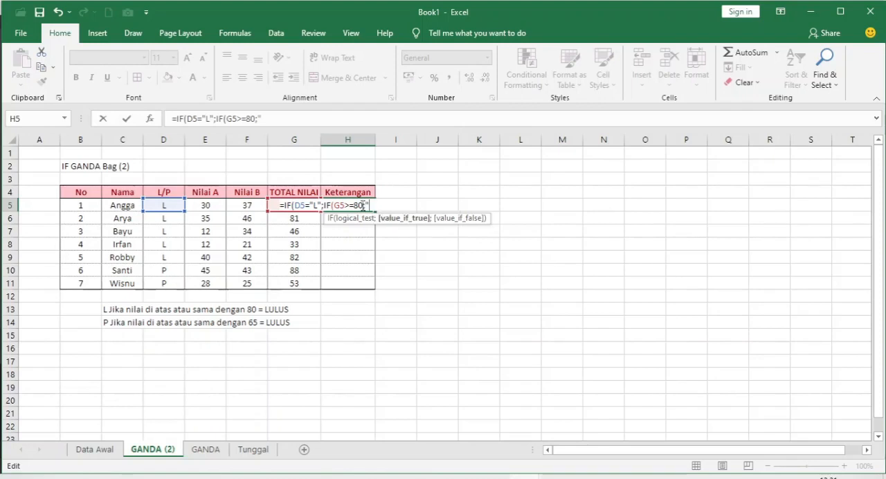
type("LULUS")
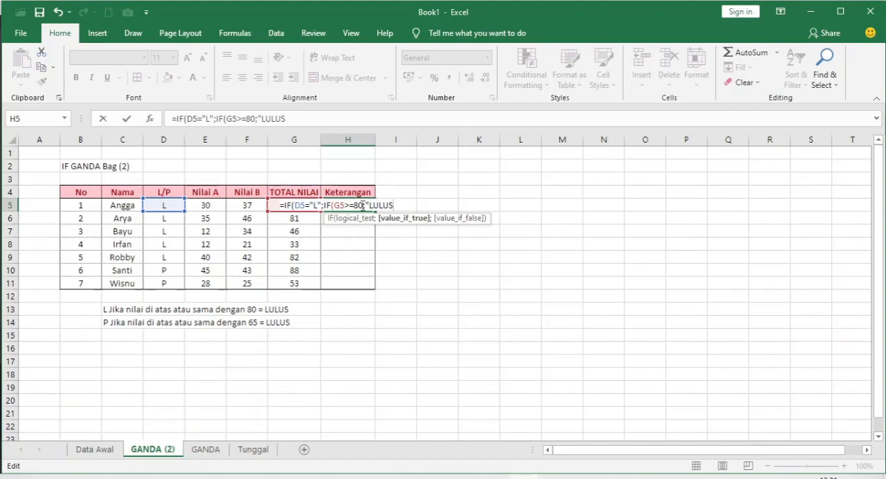
type("\";")
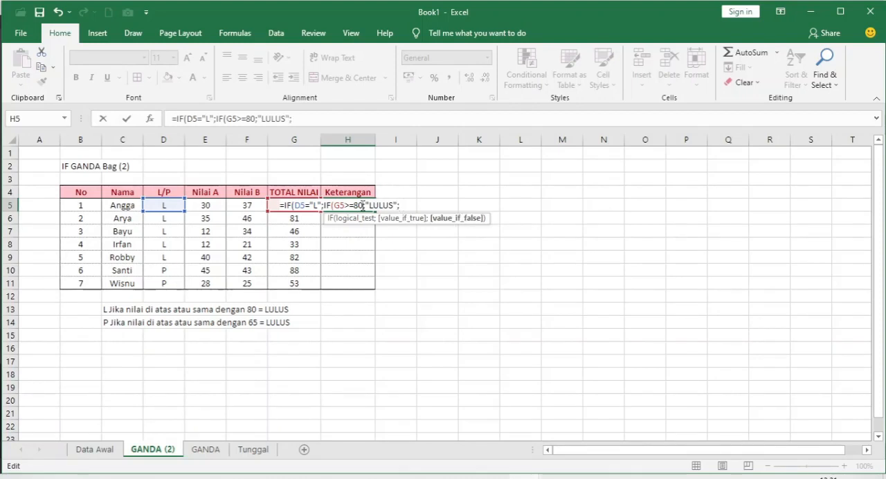
type("\"TIDAK LULU")
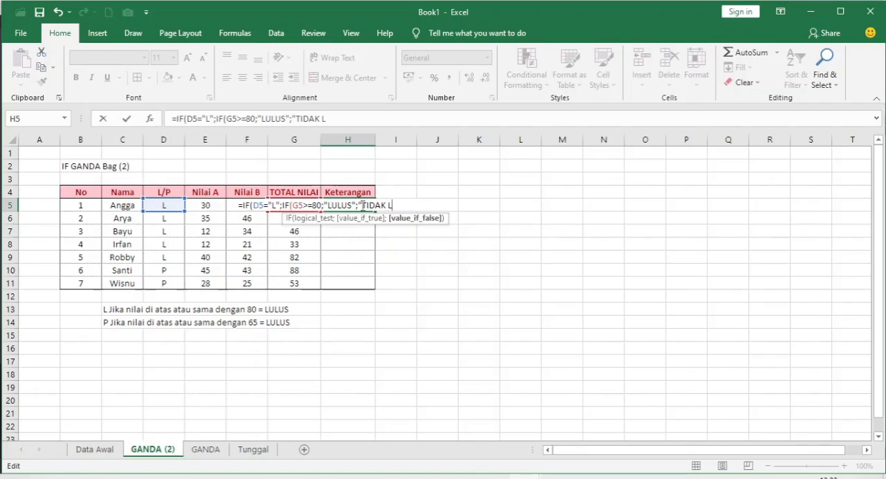
type("S\")")
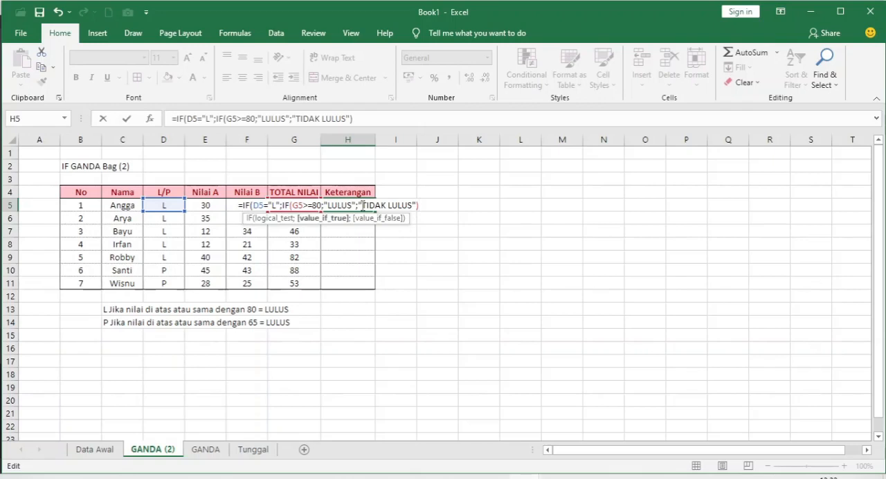
type(";")
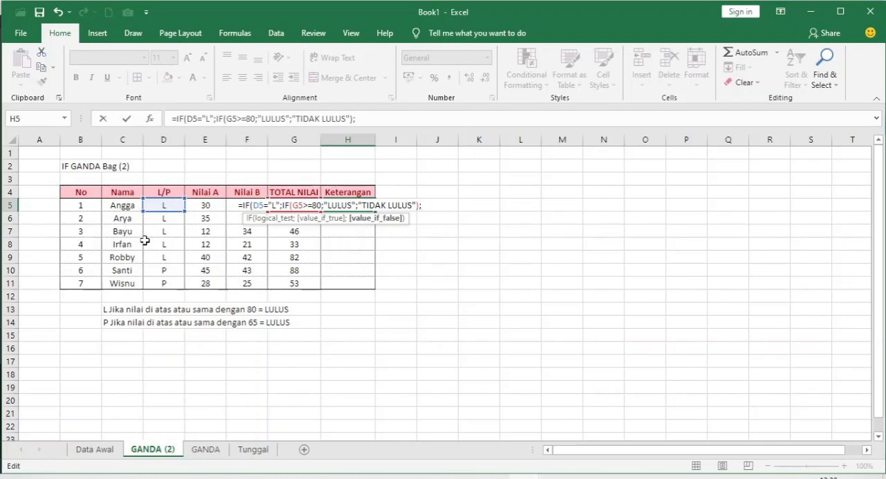
- Nest another IF as the outer value-if-false argument of the H5 formula, with G5>=65 as its logical test
type("IF")
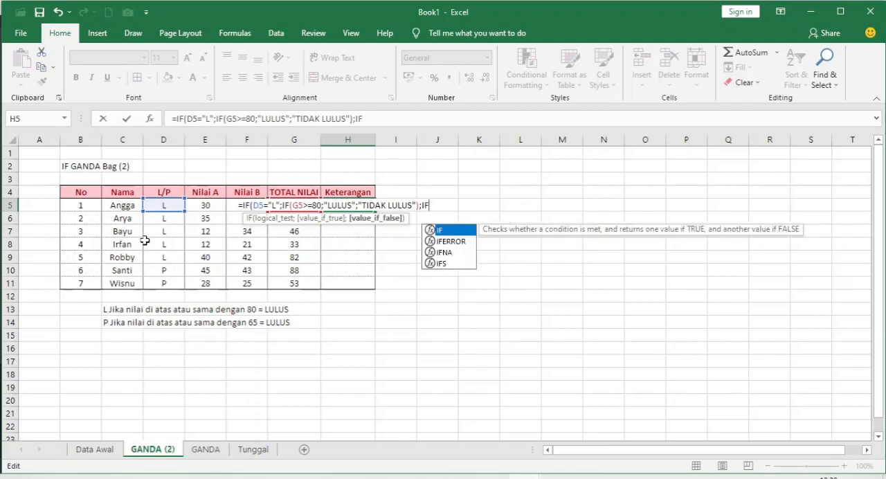
type("(")
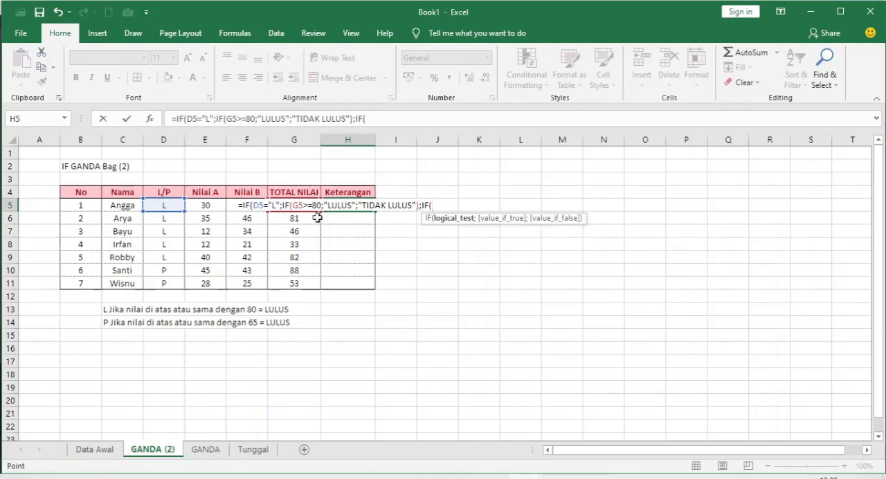
key("Left")
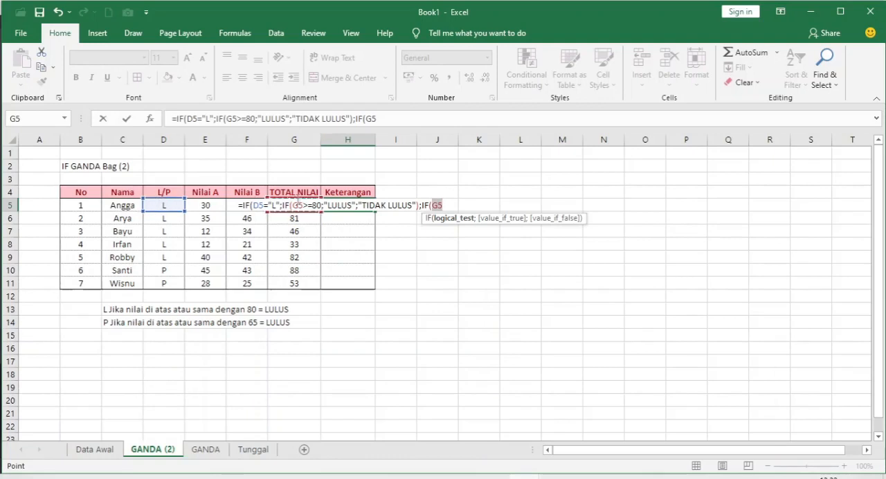
left_click(450, 206)
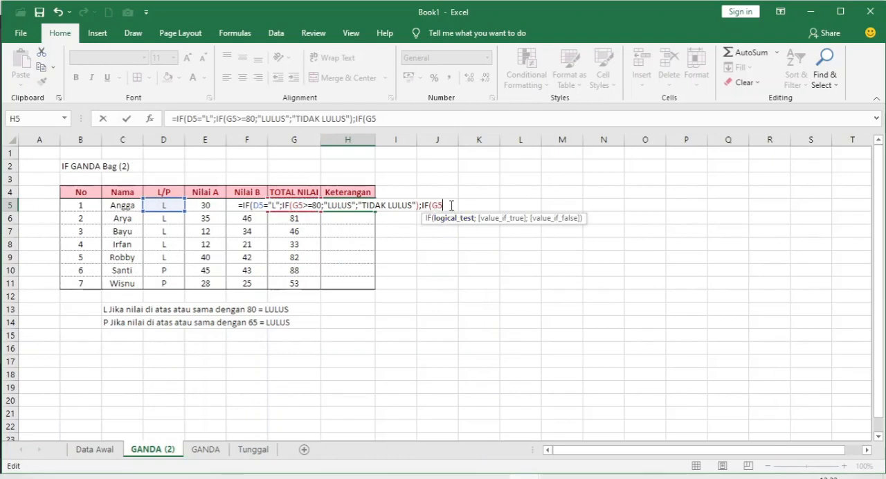
type(">=65")
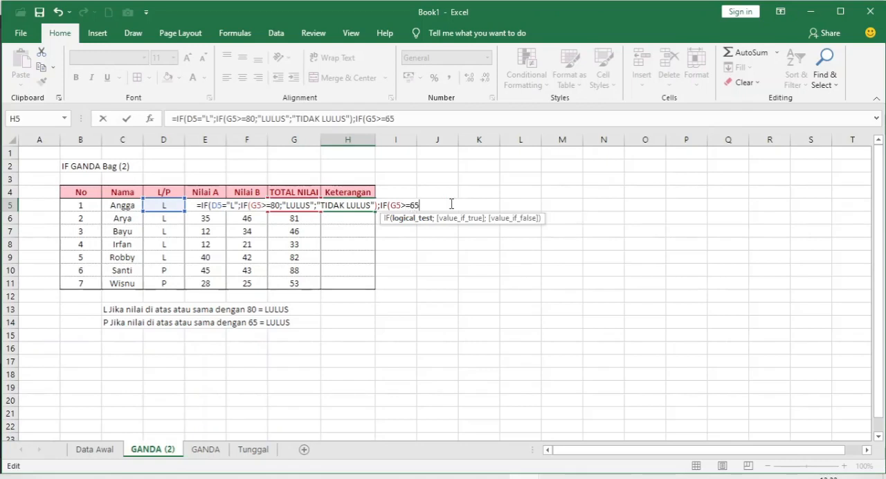
type(";\"")
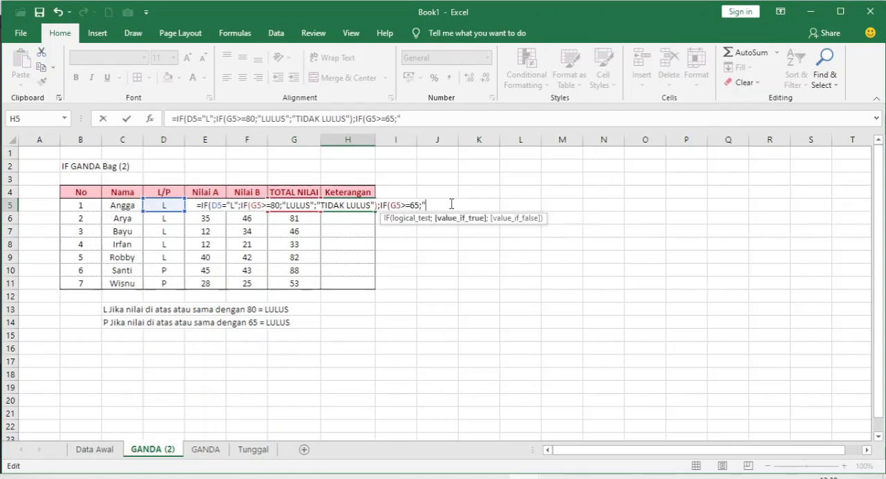
type("LULUS\";")
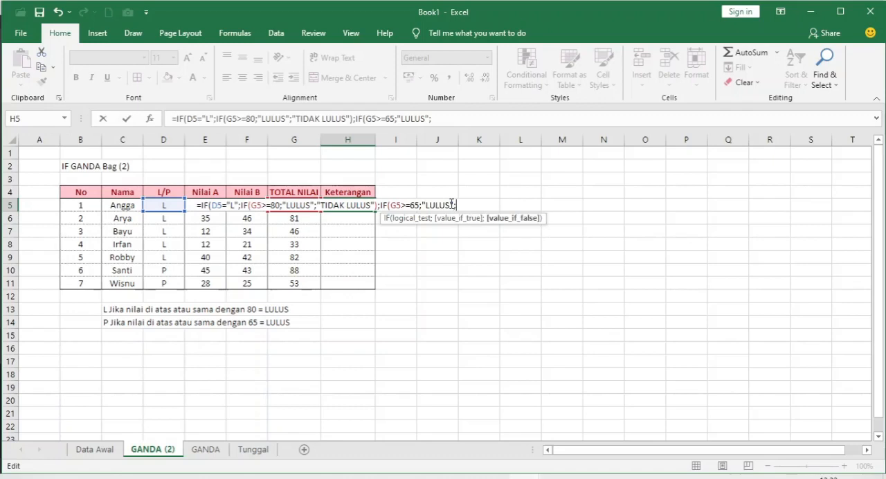
type("\"TIDAK LULU")
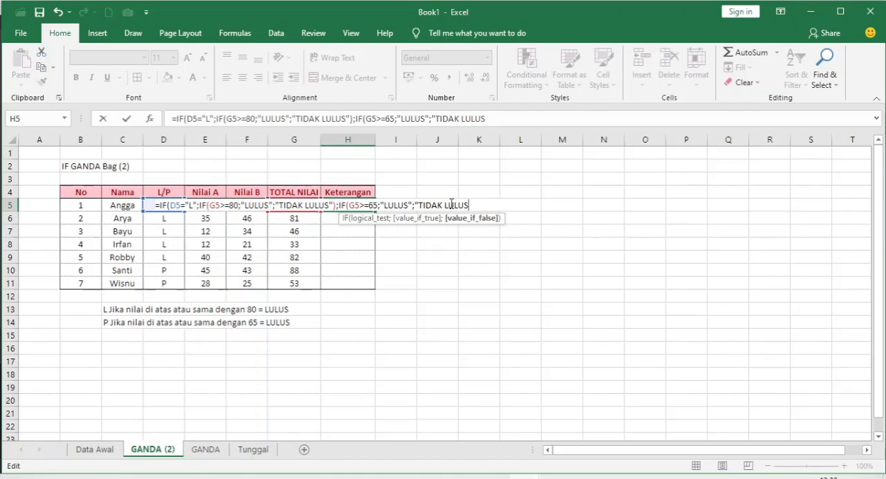
type("S\")")
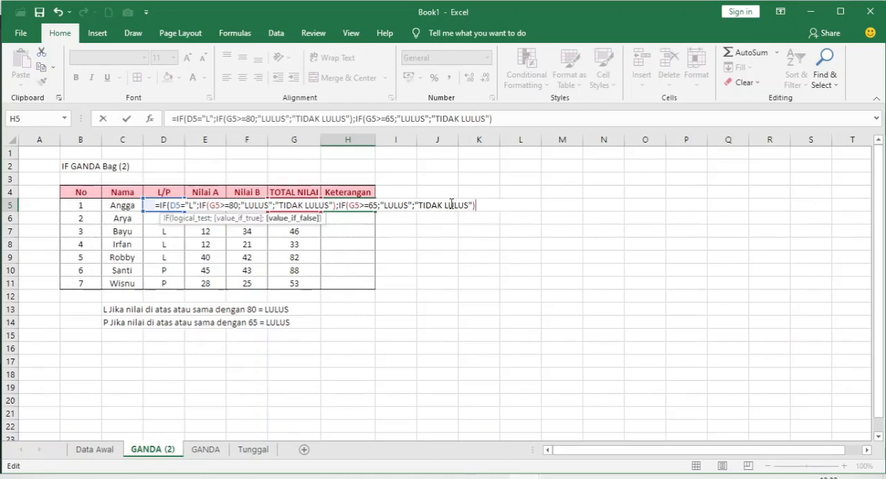
type(")")
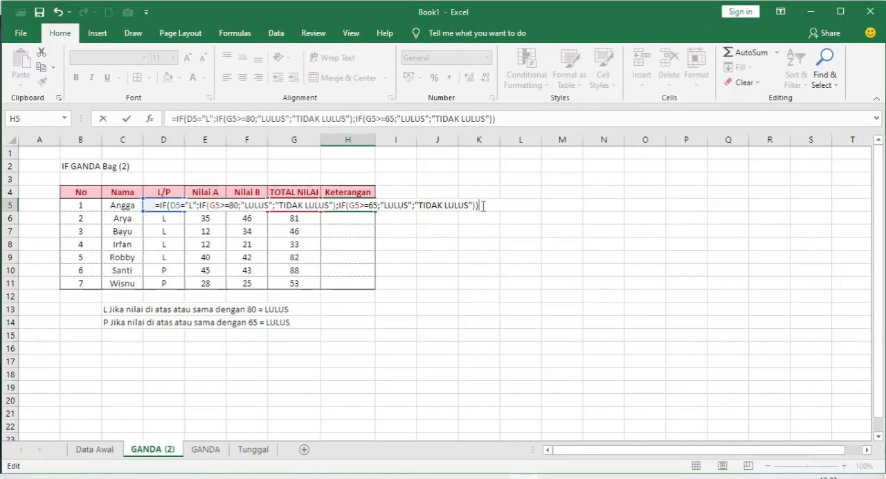
- Give the G5>=65 test the results "LULUS" and "TIDAK LULUS", close both IFs, and enter the H5 formula
key("Return")
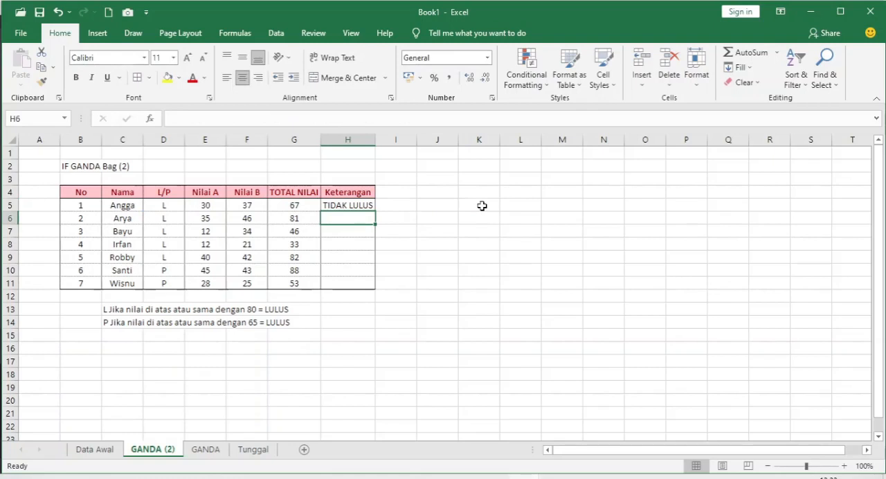
- Copy the nested IF from H5 and paste only the formula into H6:H11 of the Keterangan column
left_click(367, 206)
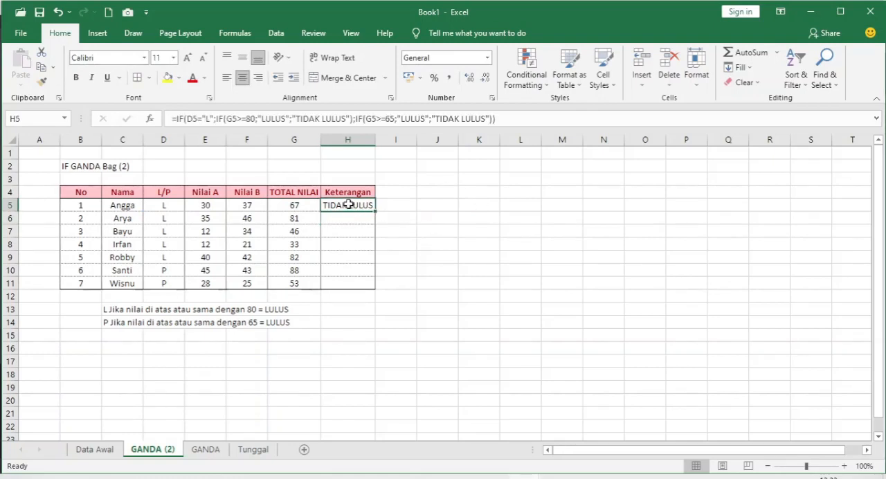
left_click(173, 206)
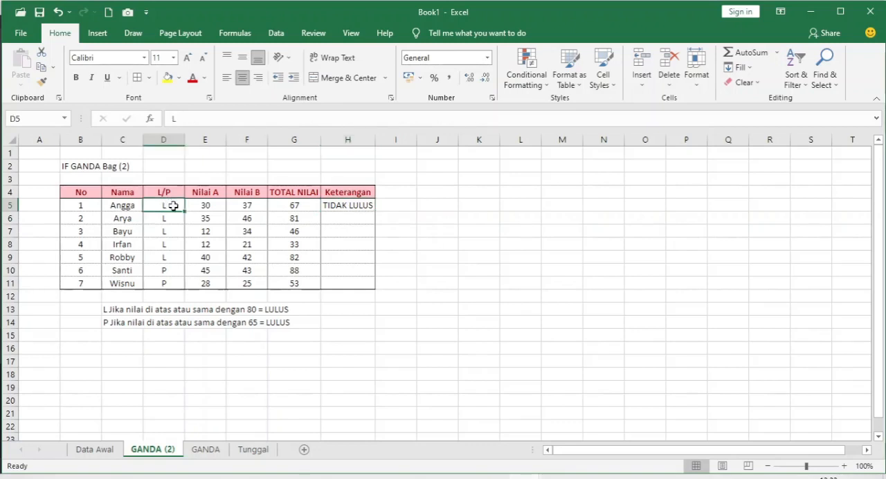
left_click(348, 205)
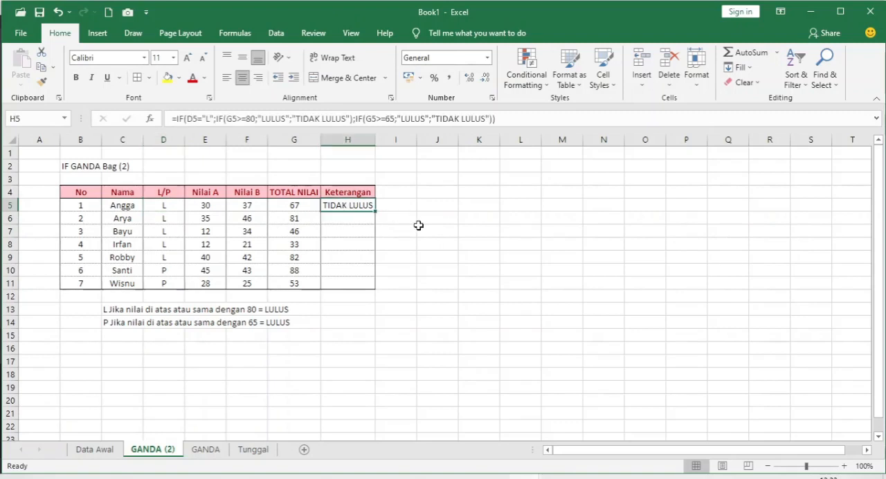
key("ctrl+c")
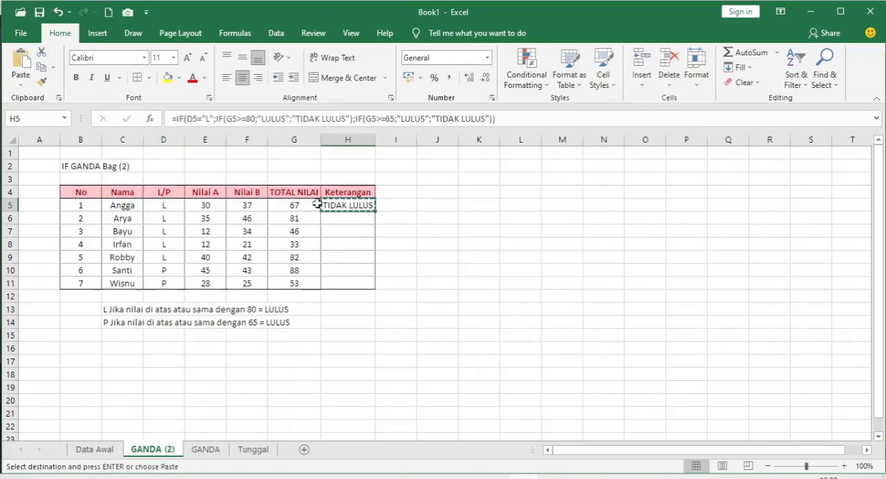
left_click_drag(333, 218, 336, 280)
left_click(21, 82)
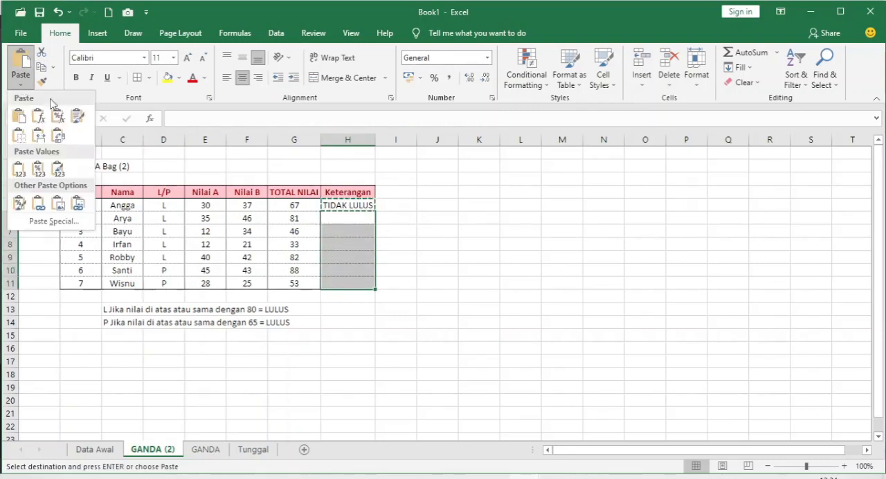
left_click(41, 122)
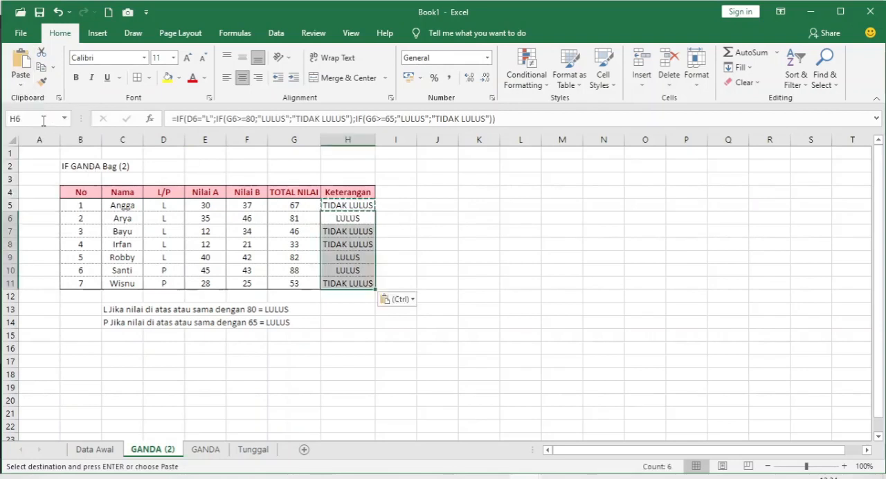
left_click(423, 240)
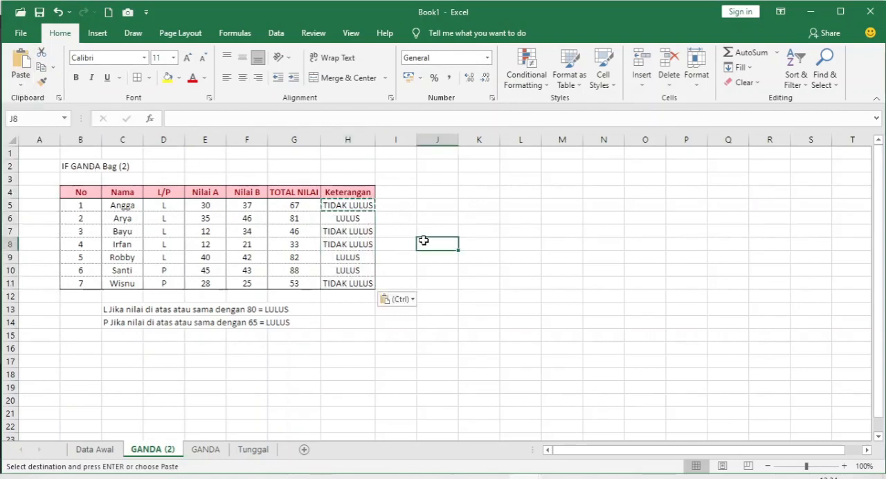
key("Escape")
- Check the nested IF result in H6 against the L/P value in D6 and the TOTAL NILAI in G6
left_click(421, 219)
left_click(361, 219)
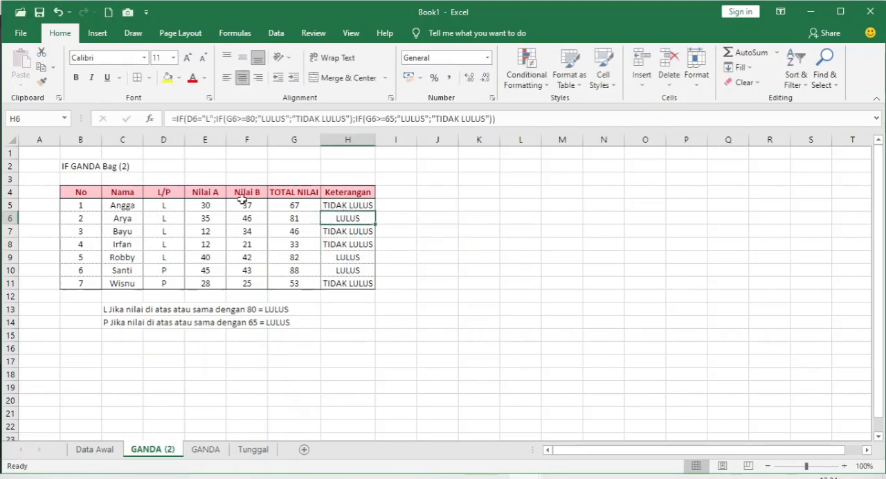
left_click(169, 216)
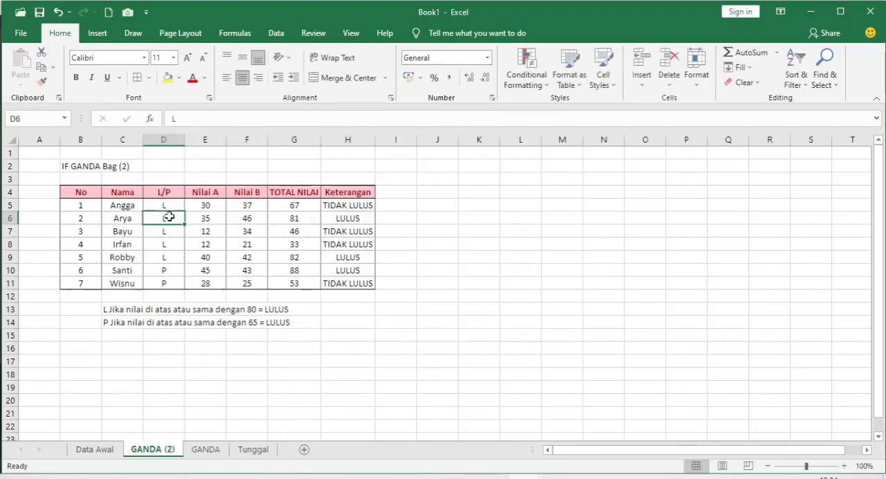
left_click(303, 218)
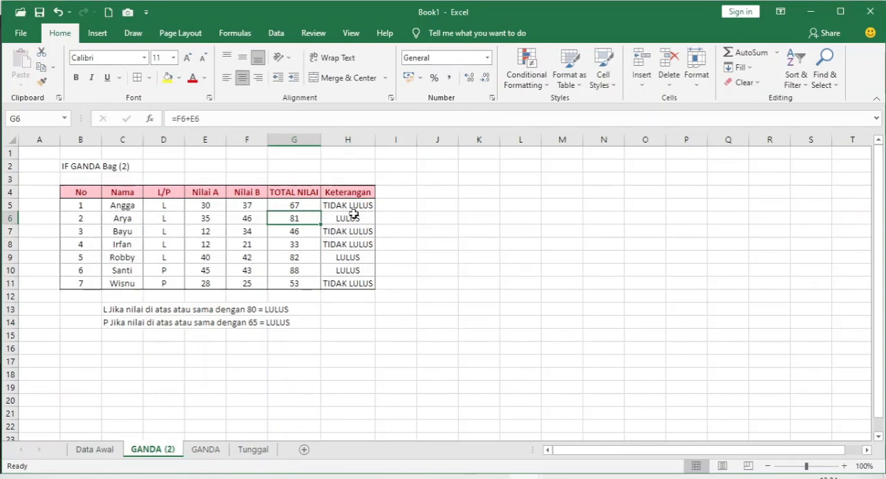
left_click(353, 216)
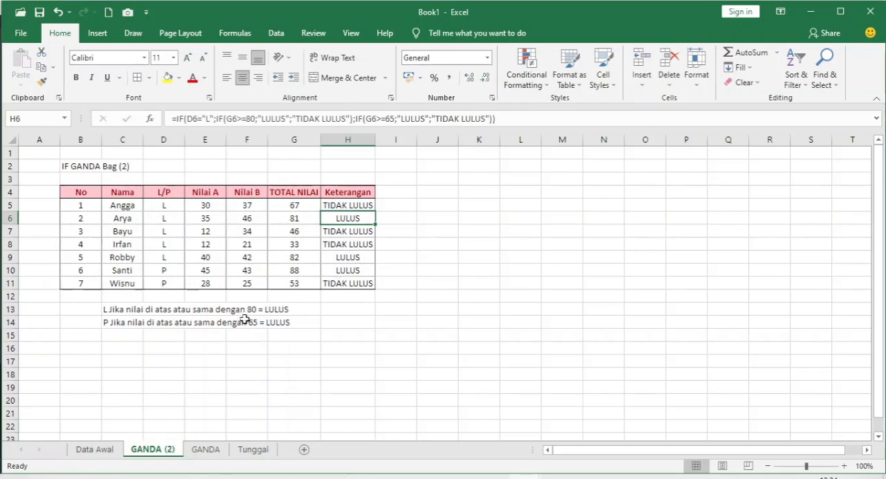
- Change the Nilai B score in F10 to 30 to test the P rule on row 10
left_click(337, 269)
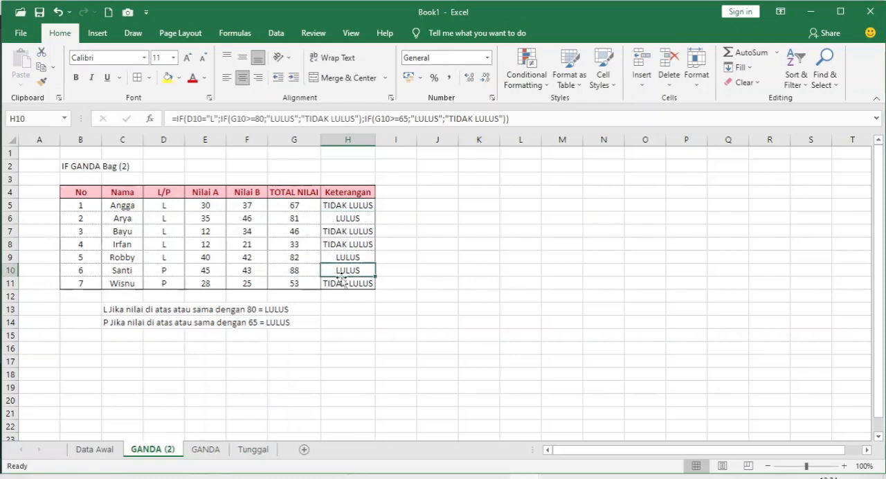
left_click(254, 270)
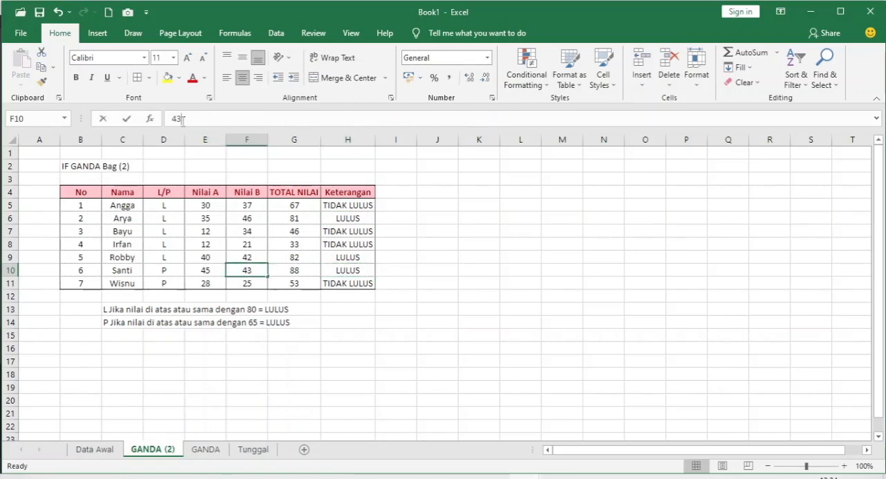
left_click_drag(183, 119, 152, 120)
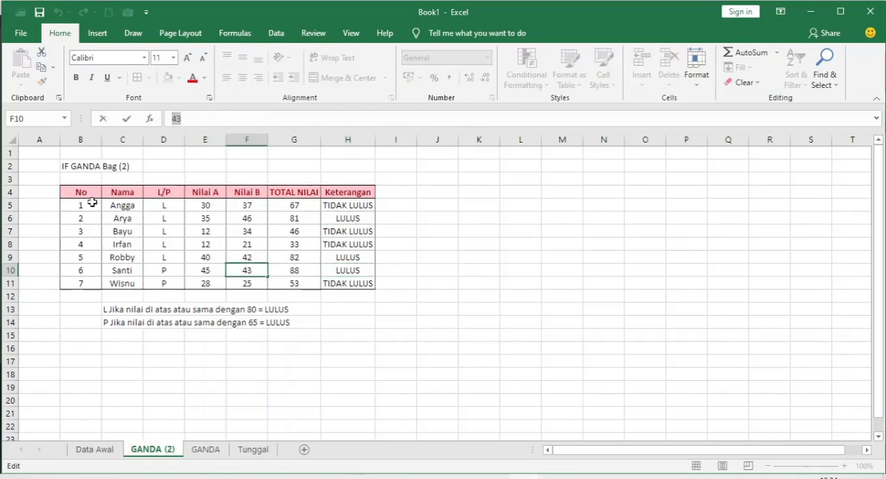
type("30")
key("Return")
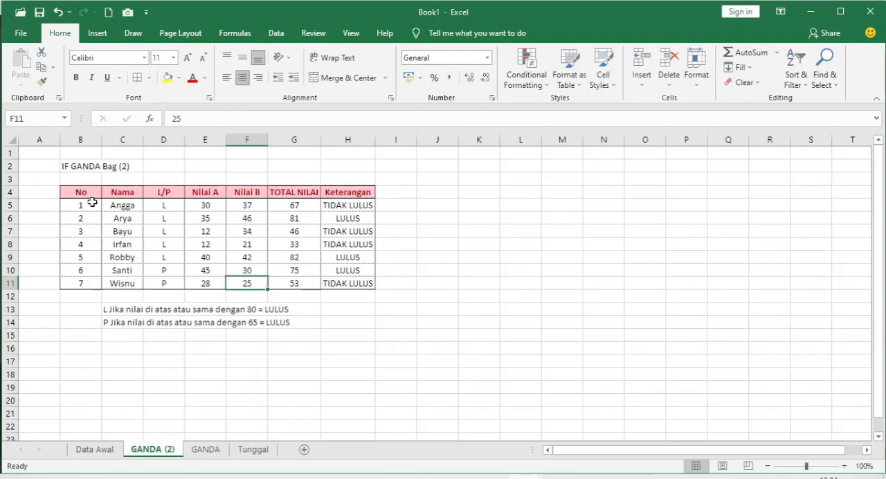
- Check the Keterangan formula in H10 against the L/P value in D10, then deselect the table
key("Up")
key("Right")
key("Right")
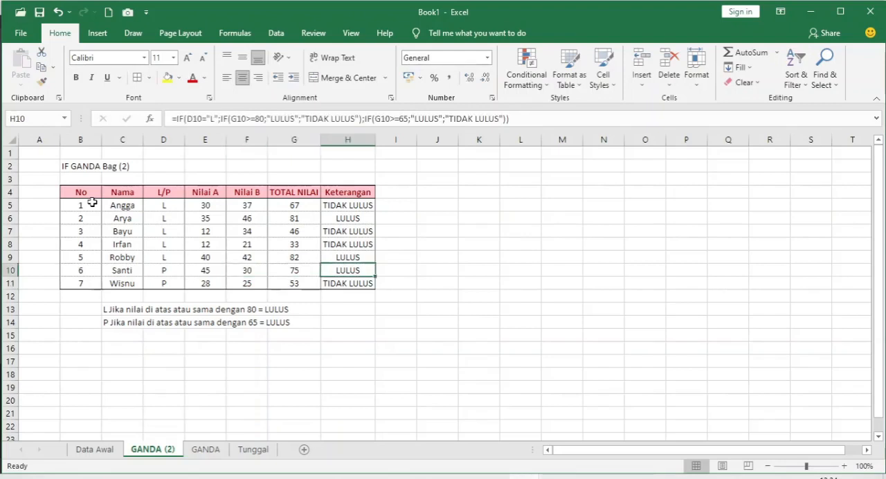
left_click(167, 271)
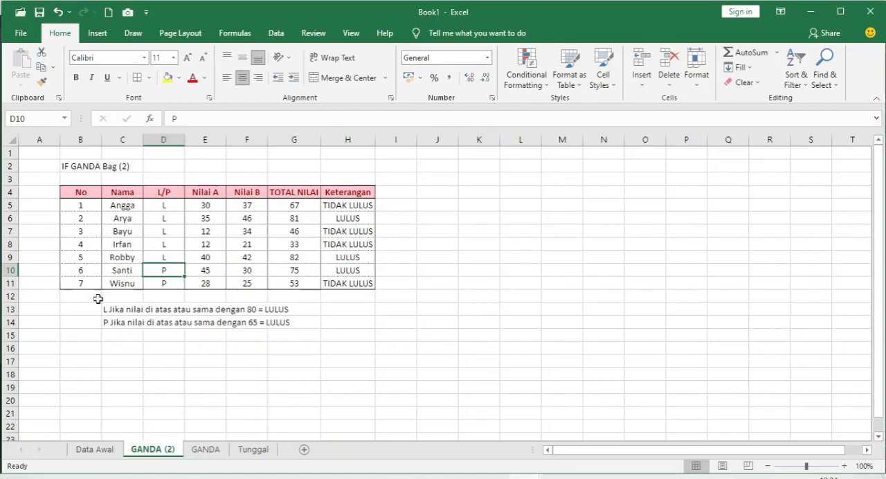
left_click(293, 361)
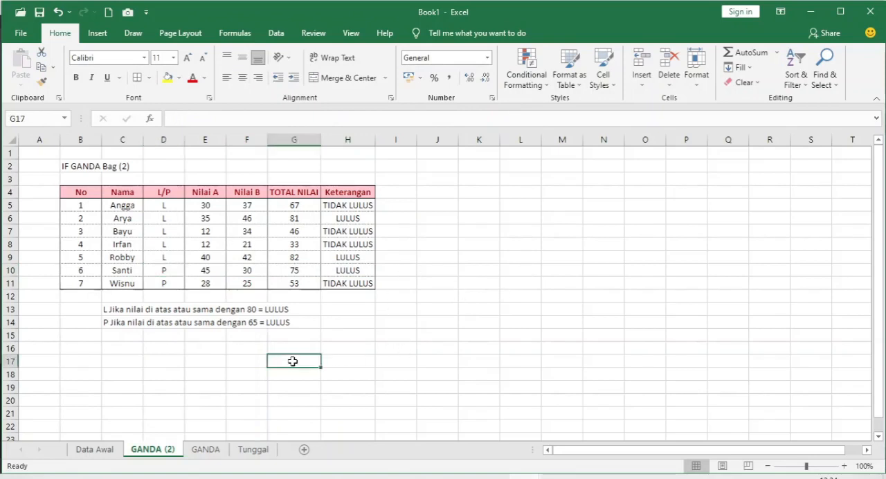
left_click(444, 348)
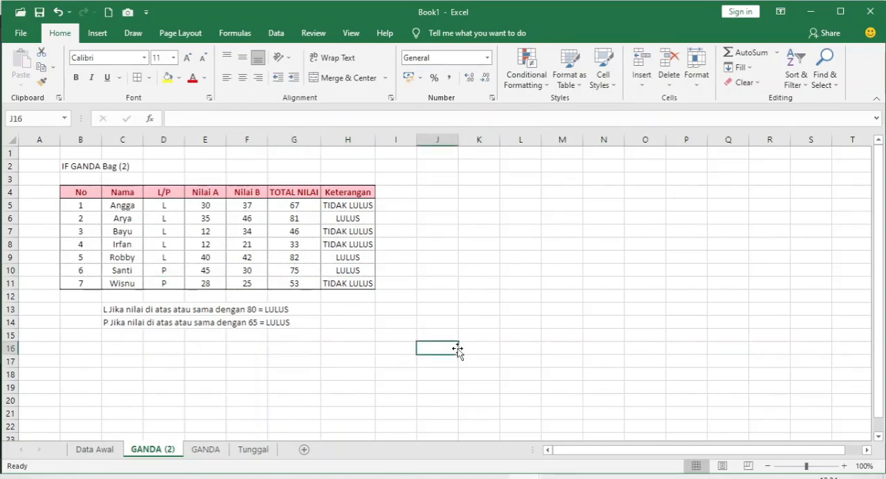